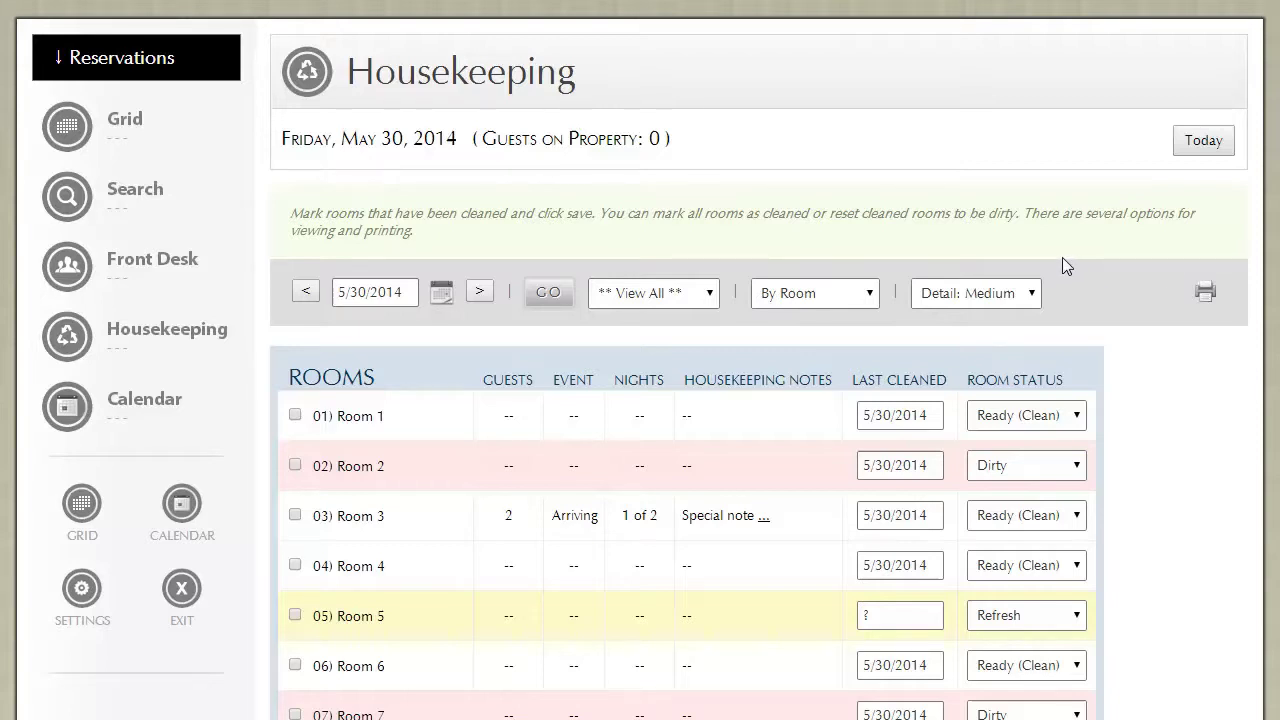
pyautogui.click(178, 63)
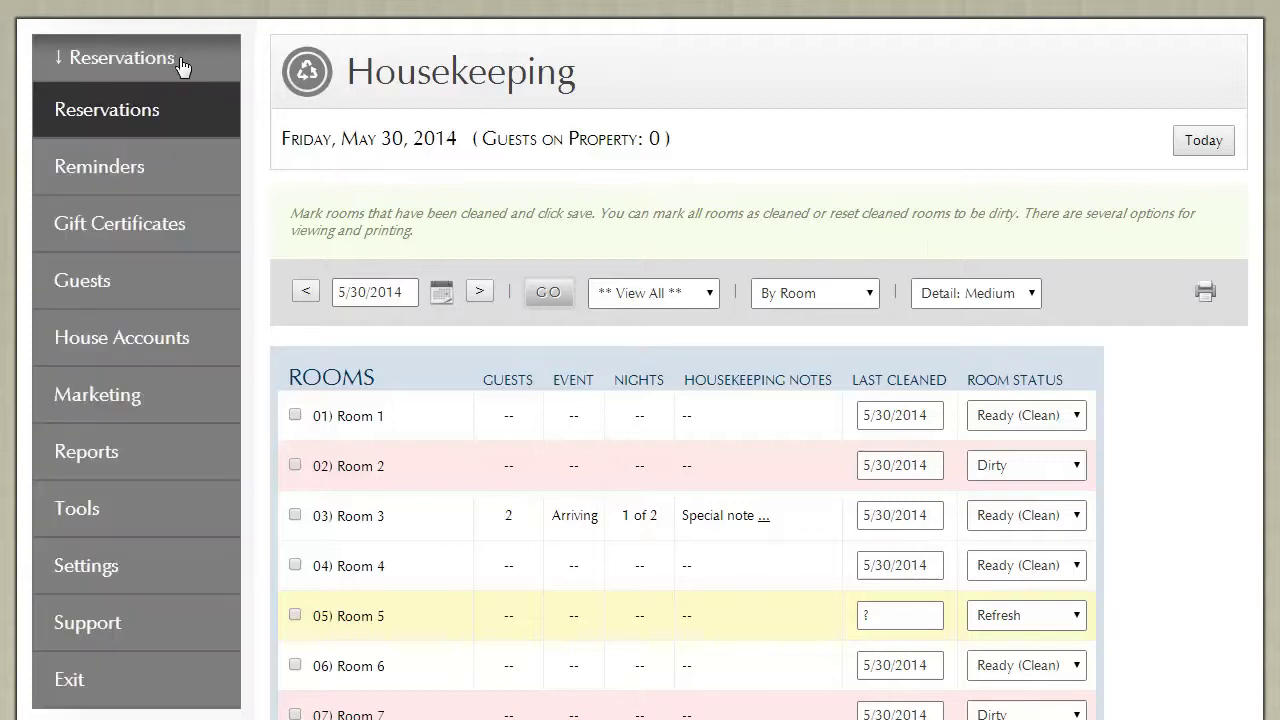
pyautogui.click(172, 58)
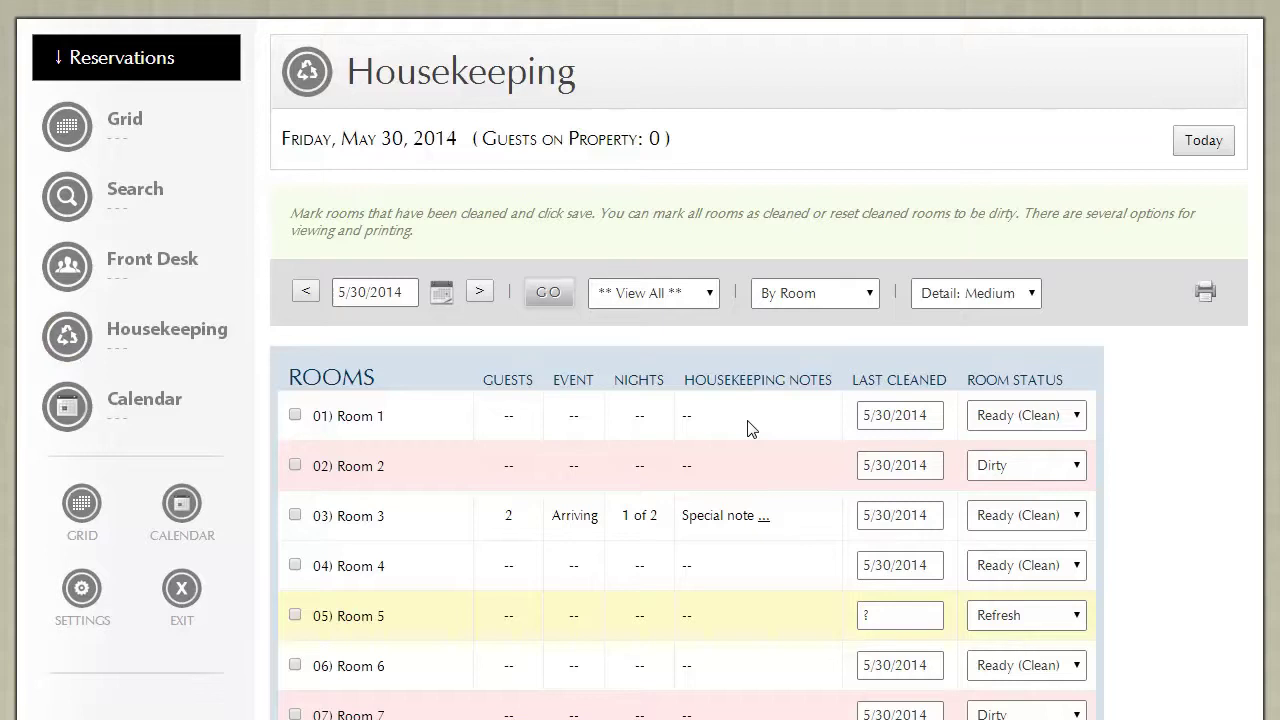
# - Look over the housekeeping room list and switch its grouping to By Guest Status
pyautogui.scroll(-3, 797, 405)
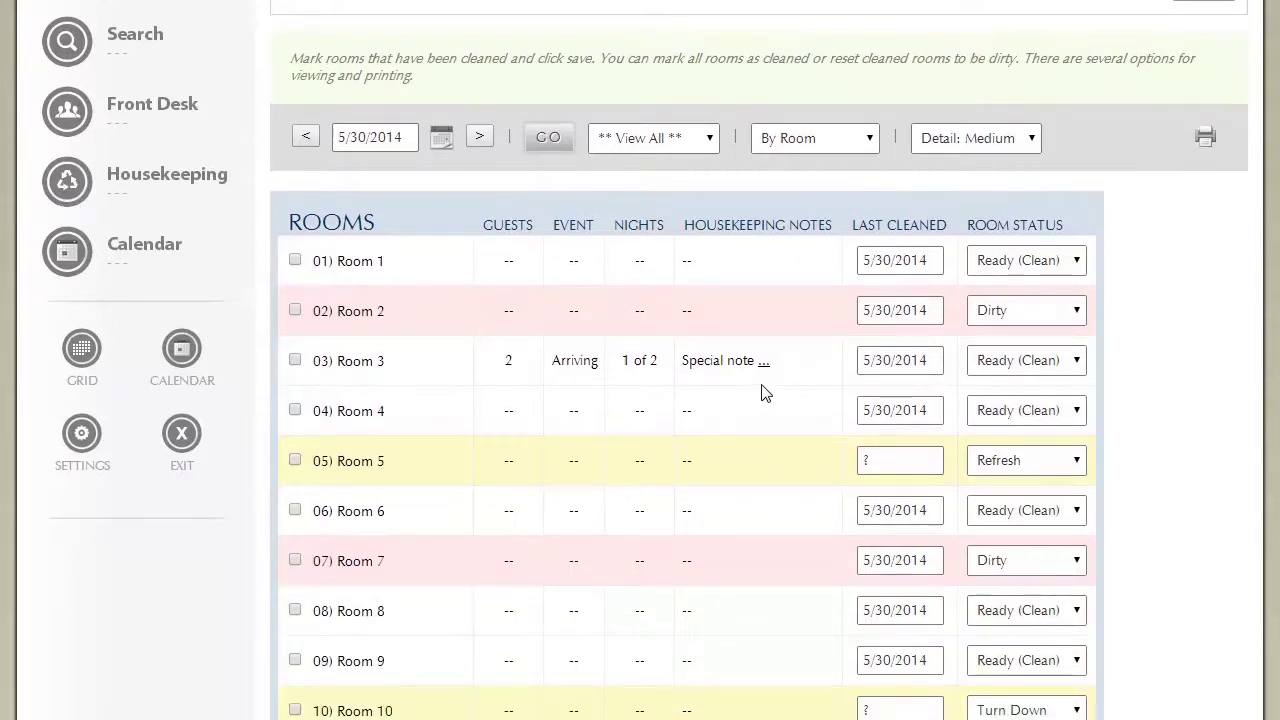
pyautogui.scroll(-1, 760, 398)
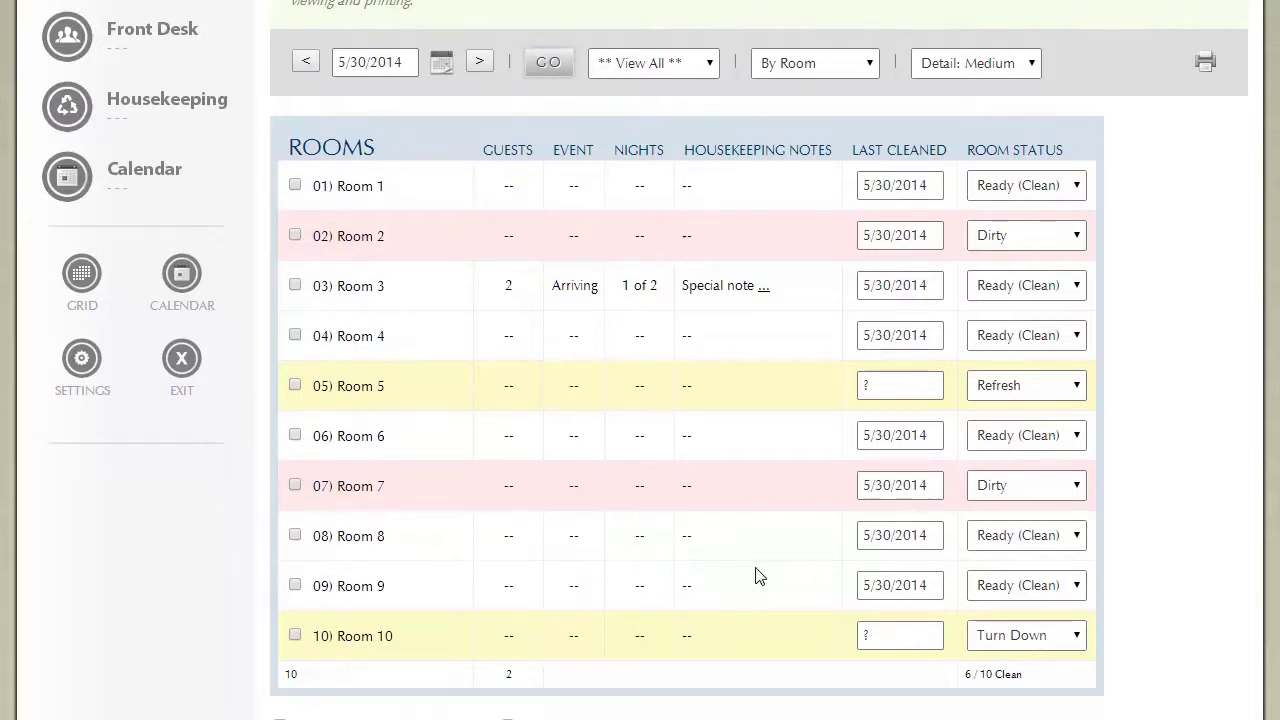
pyautogui.scroll(2, 757, 574)
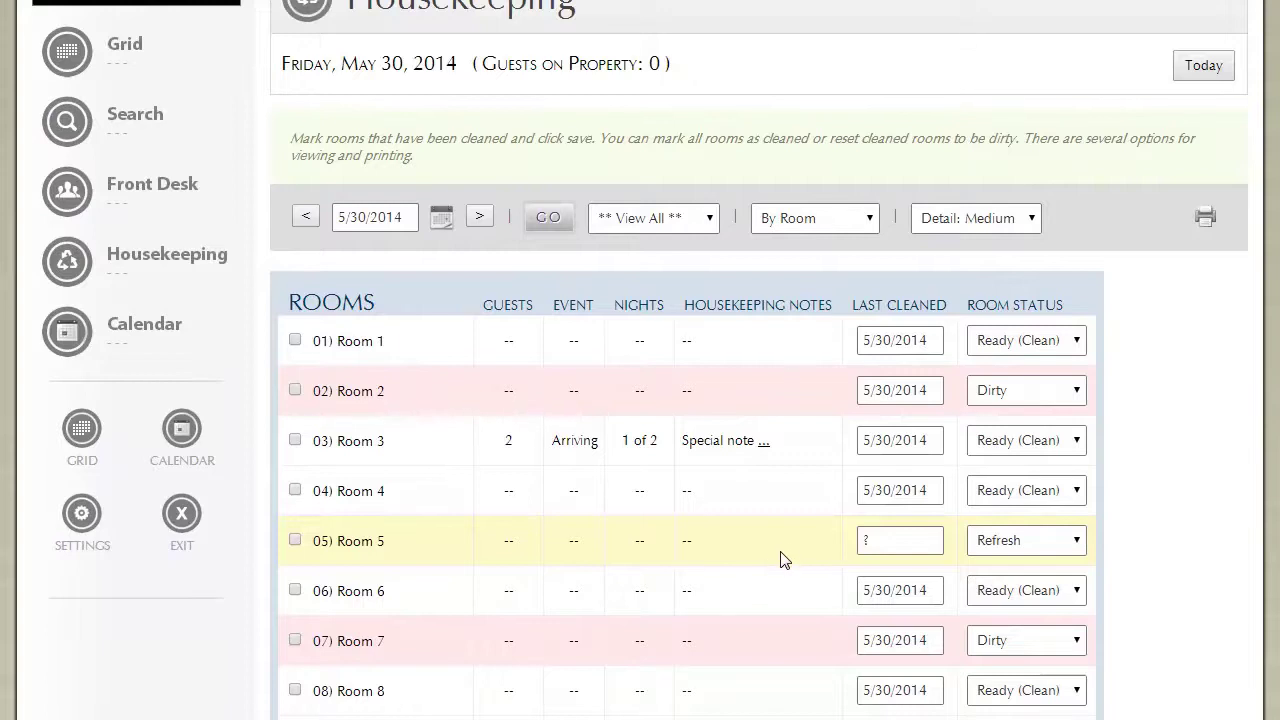
pyautogui.scroll(1, 782, 560)
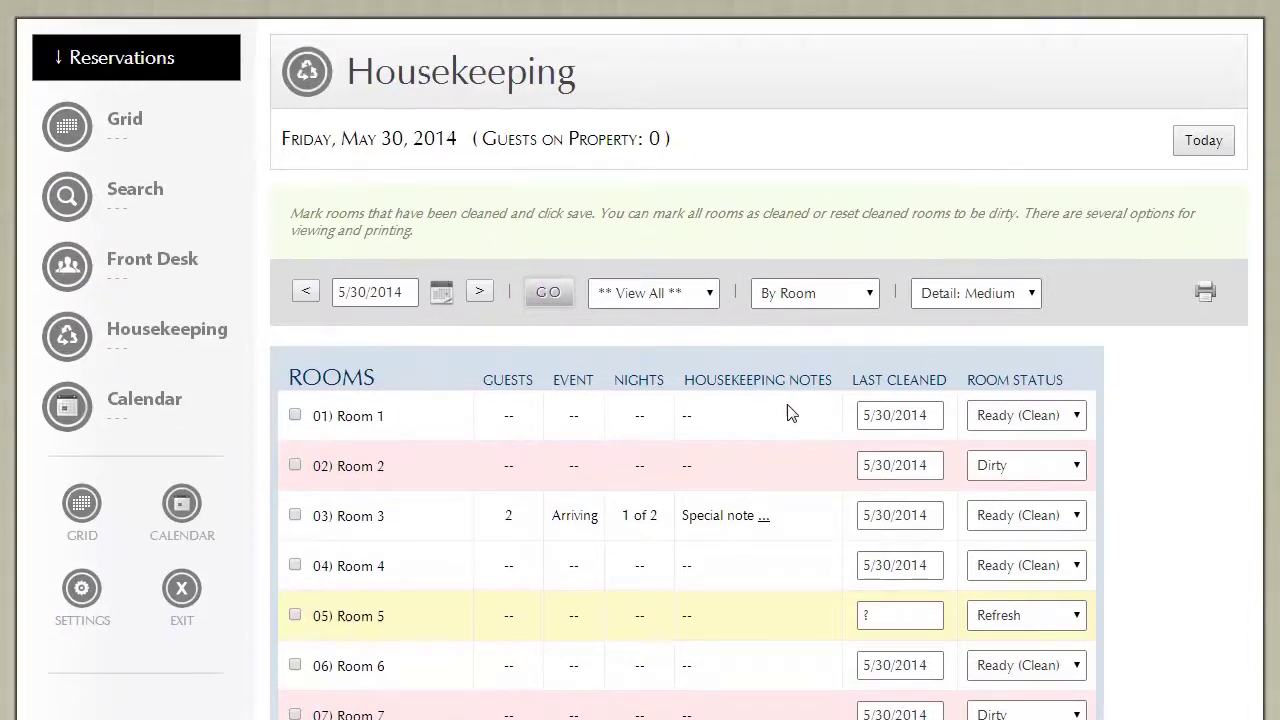
pyautogui.click(795, 295)
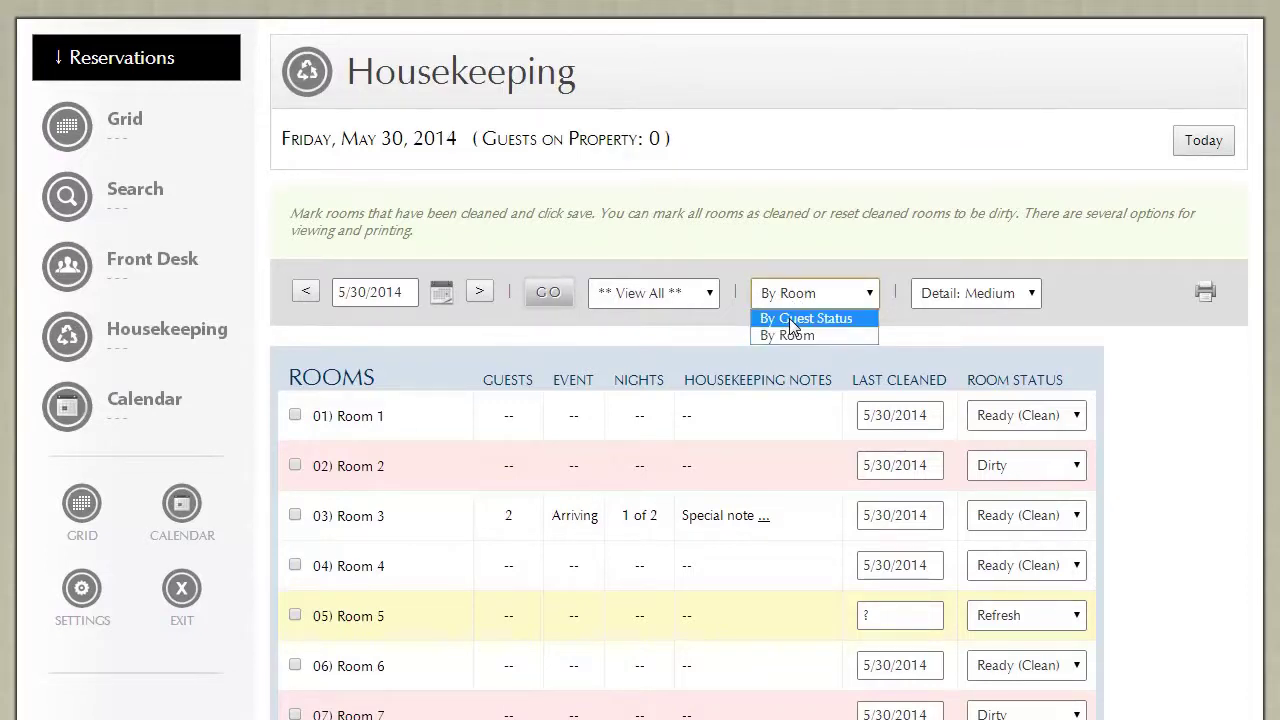
pyautogui.click(789, 318)
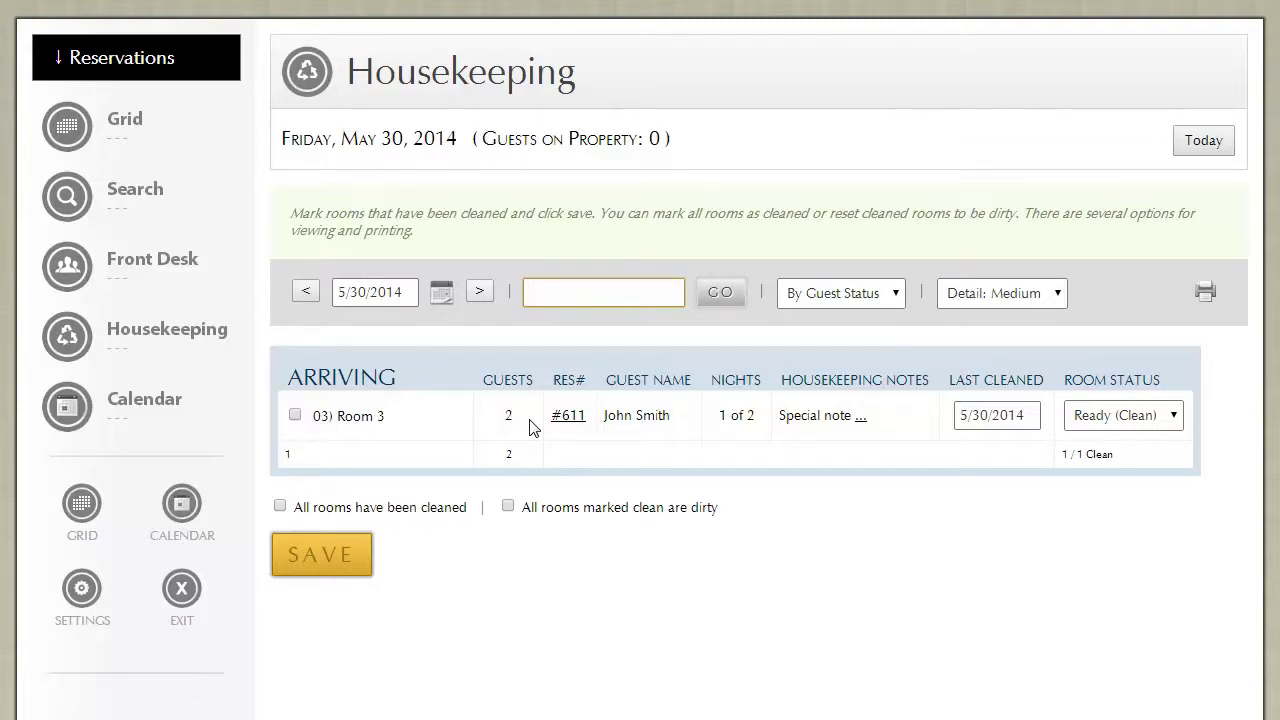
# - Switch the housekeeping list to By Room and look through the rooms
pyautogui.click(852, 300)
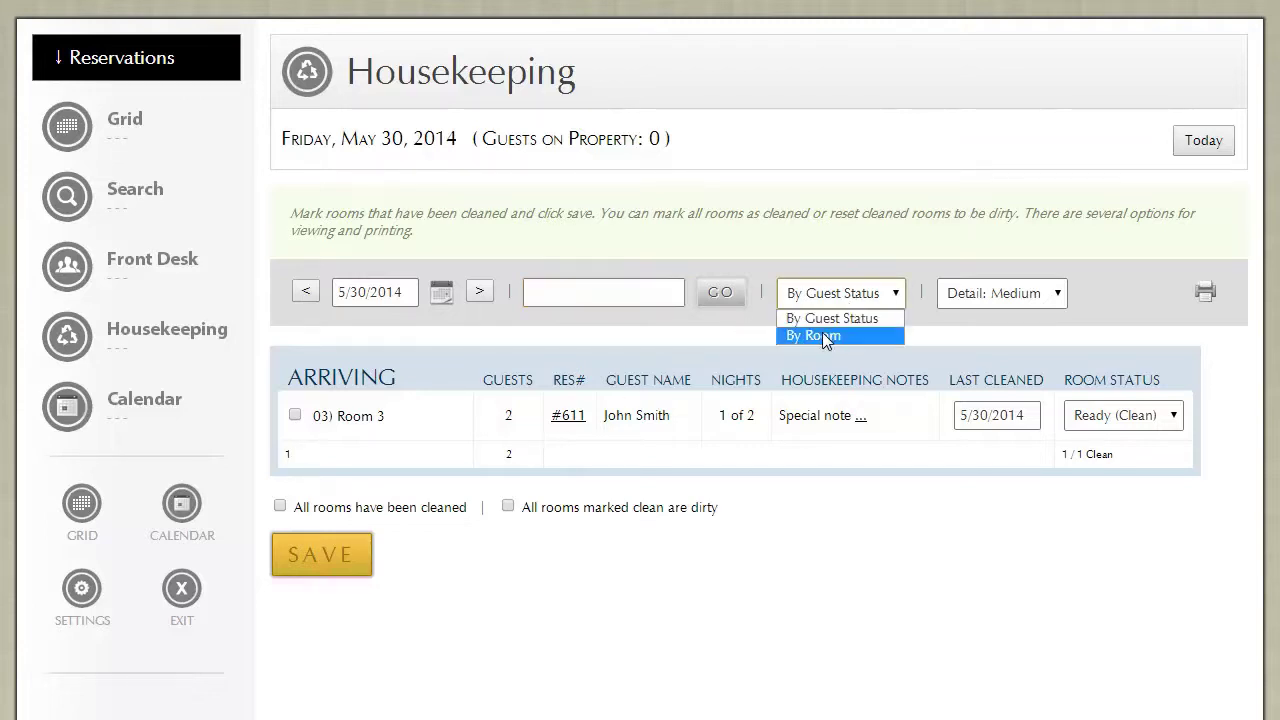
pyautogui.click(822, 335)
pyautogui.scroll(-1, 722, 459)
pyautogui.scroll(-1, 722, 459)
pyautogui.scroll(1, 722, 459)
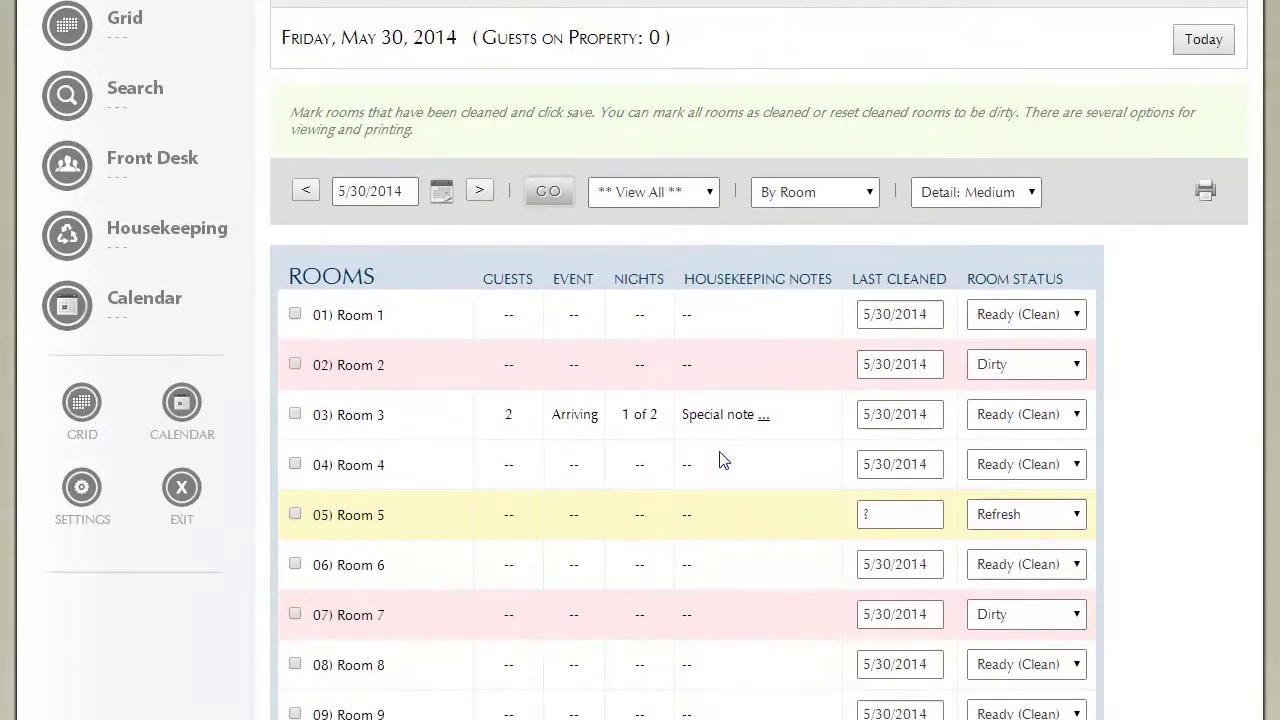
pyautogui.scroll(2, 722, 459)
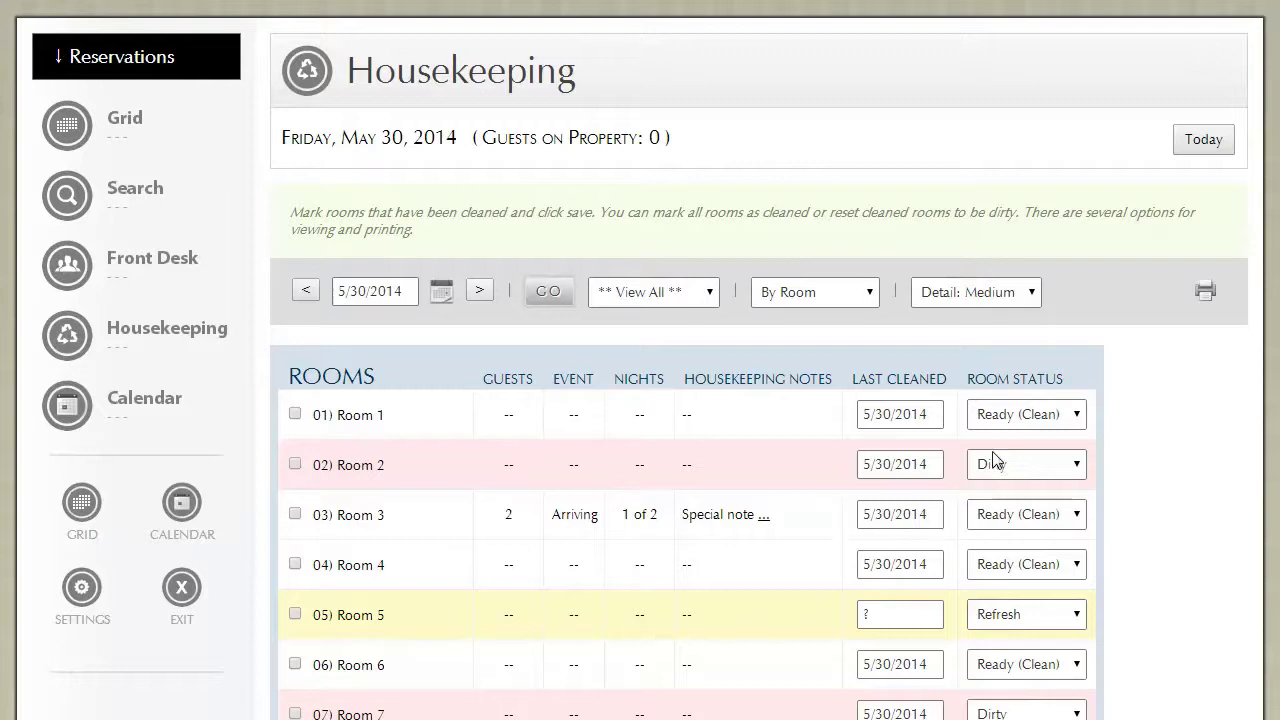
# - View the room list at high and low detail, and return it to medium detail
pyautogui.click(966, 294)
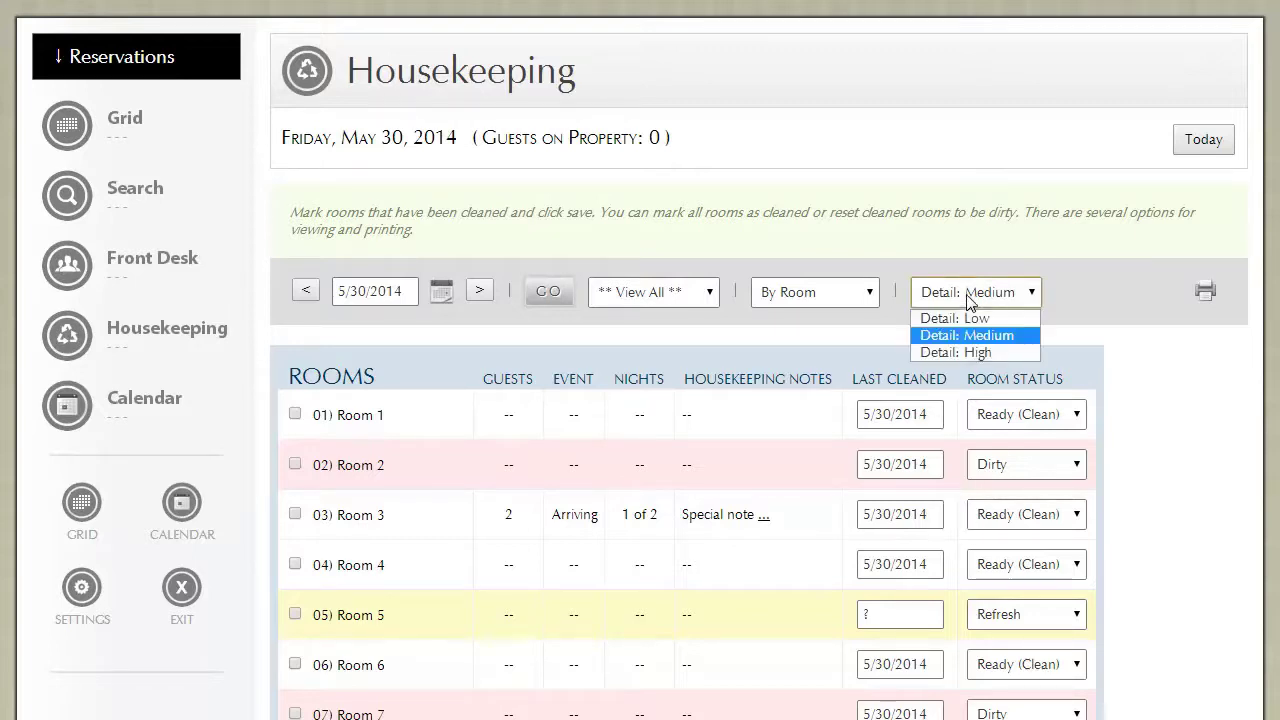
pyautogui.click(955, 353)
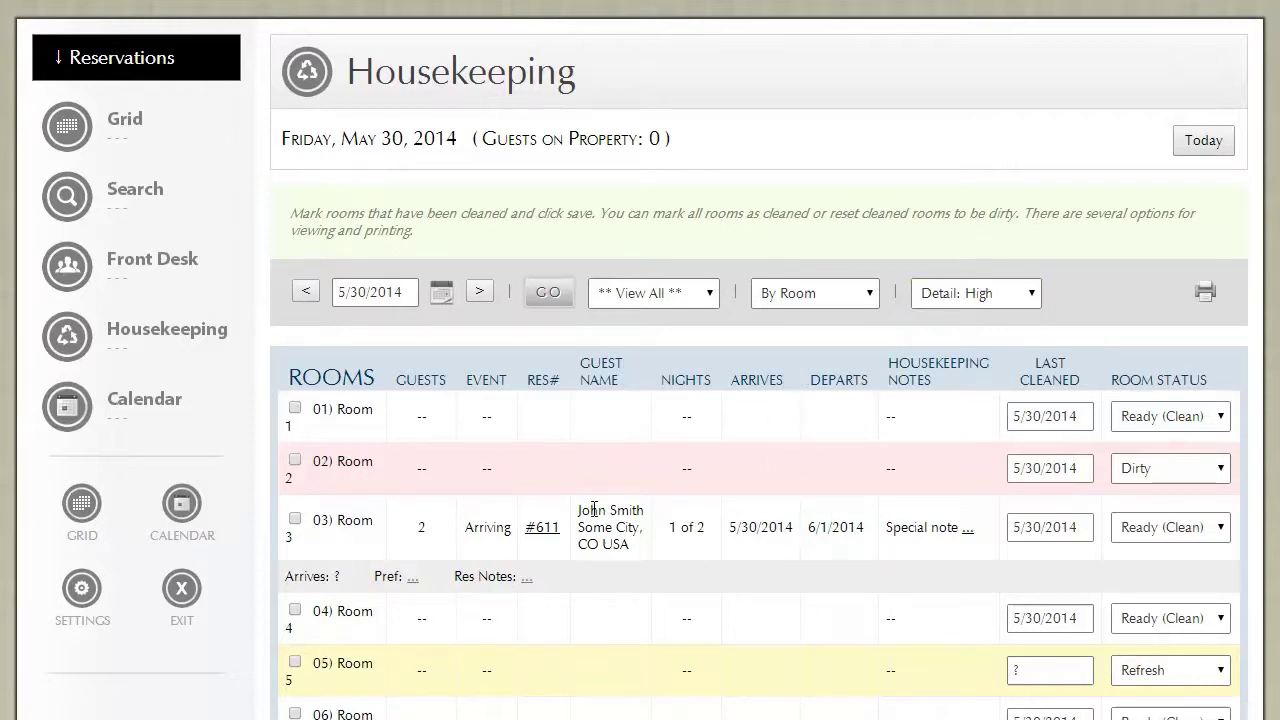
pyautogui.click(971, 296)
pyautogui.click(955, 319)
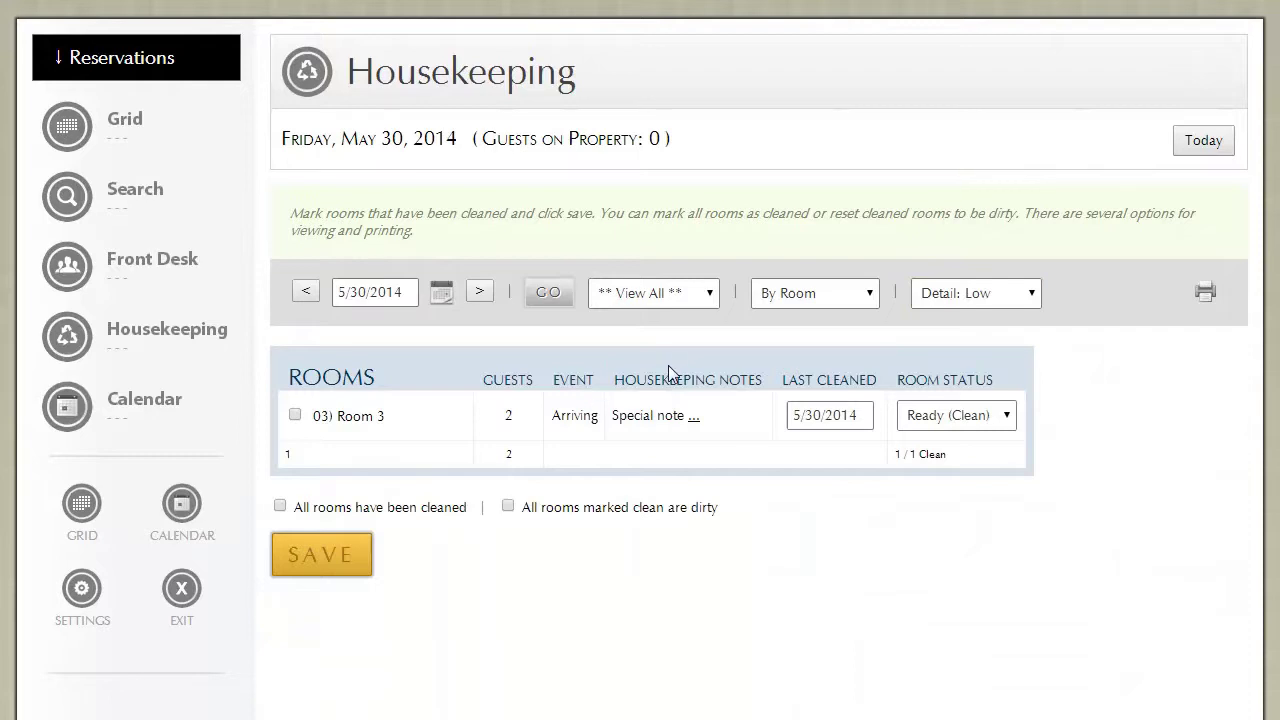
pyautogui.click(948, 293)
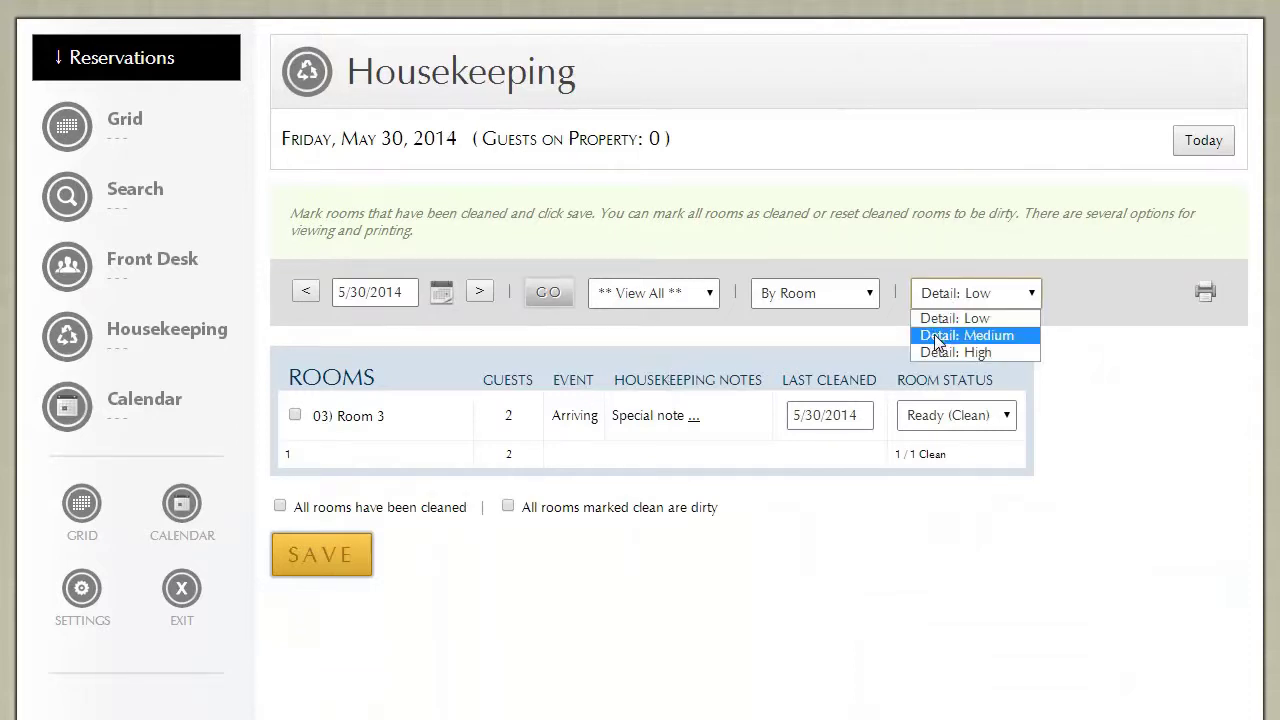
pyautogui.click(938, 337)
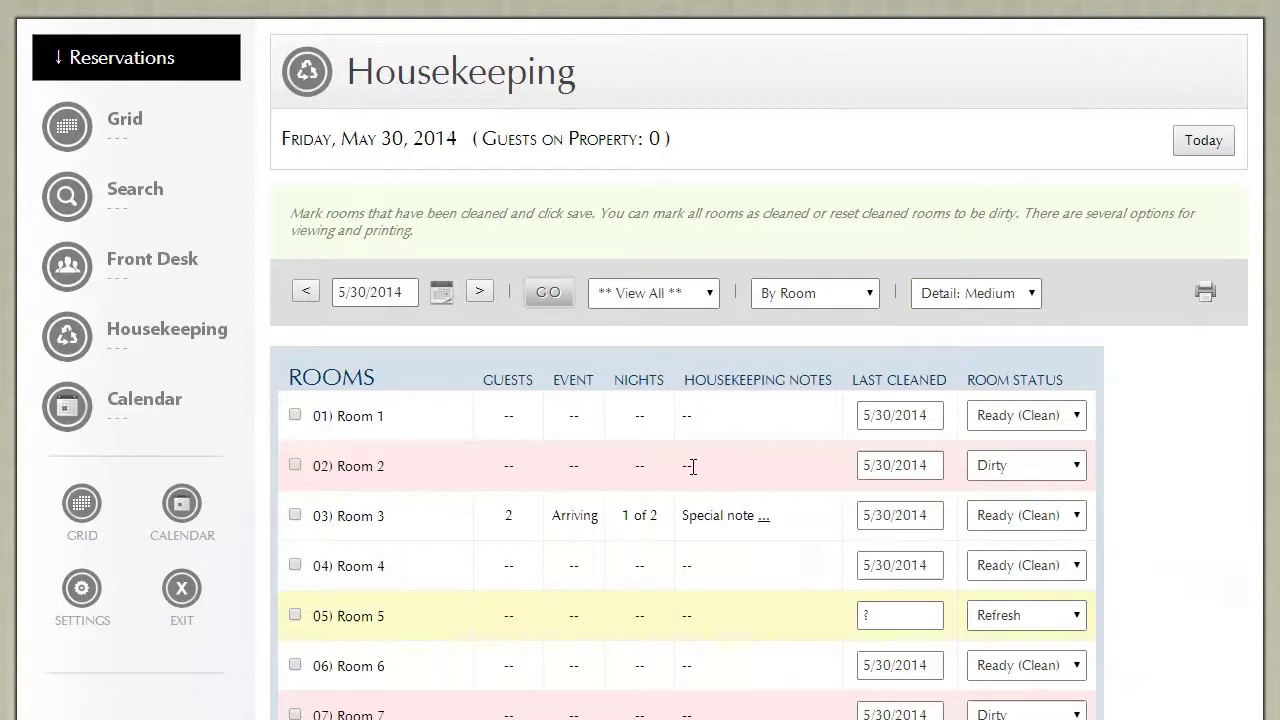
# - Examine the available room-type filter options and look through the full housekeeping room list
pyautogui.click(670, 298)
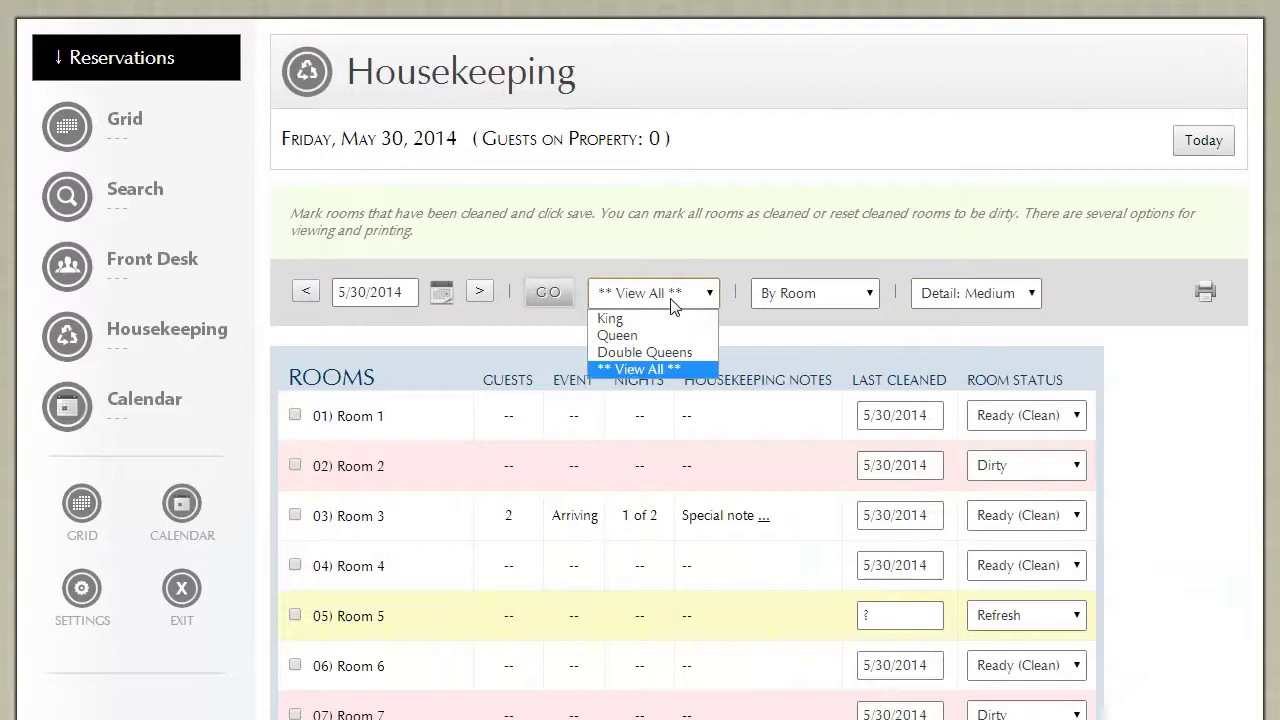
pyautogui.click(672, 305)
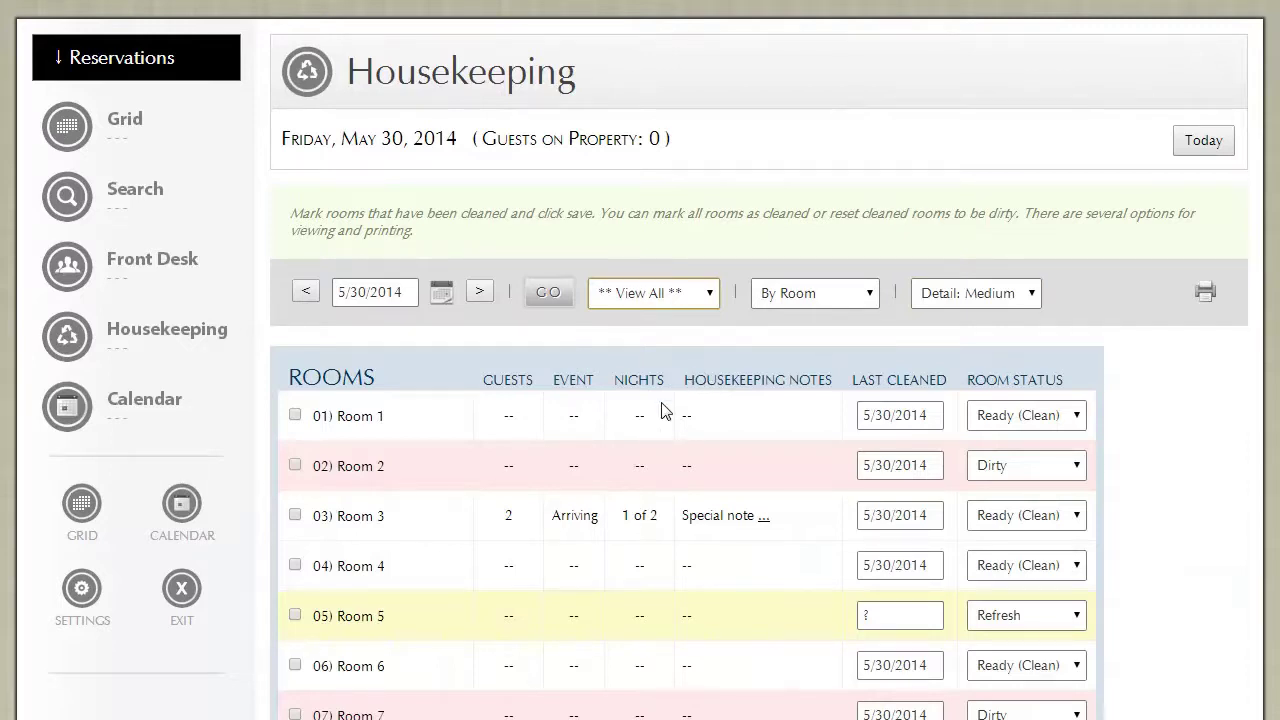
pyautogui.scroll(-3, 664, 409)
pyautogui.scroll(3, 664, 409)
pyautogui.scroll(-5, 660, 413)
pyautogui.scroll(3, 660, 413)
pyautogui.scroll(2, 660, 414)
pyautogui.scroll(-5, 660, 415)
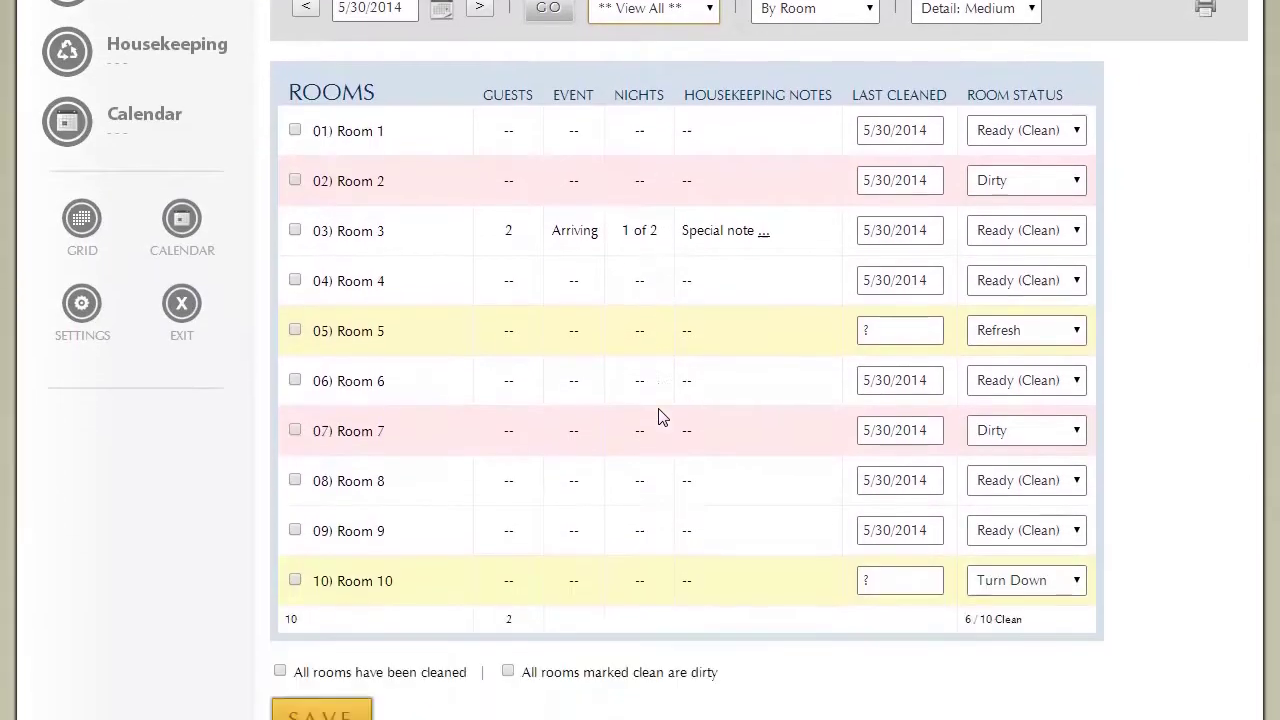
pyautogui.scroll(5, 660, 415)
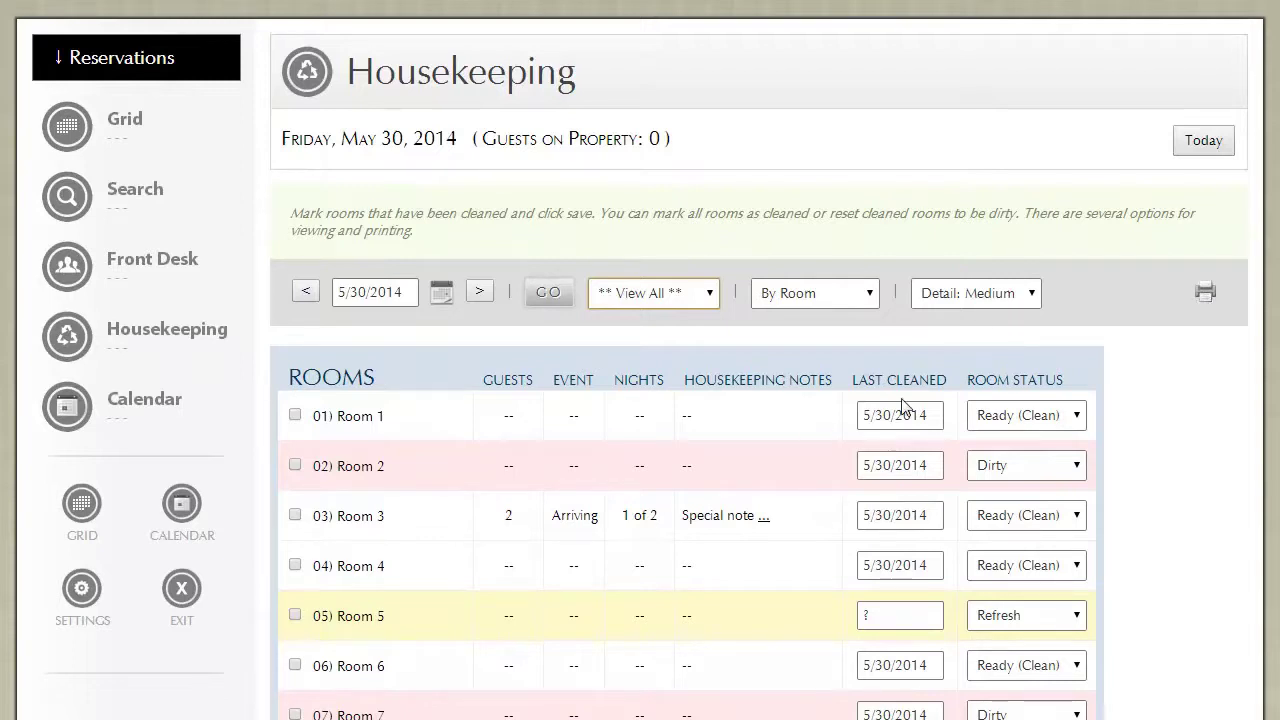
# - Open the printable housekeeping list and check off Rooms 2, 7 and 5 in it
pyautogui.click(1203, 296)
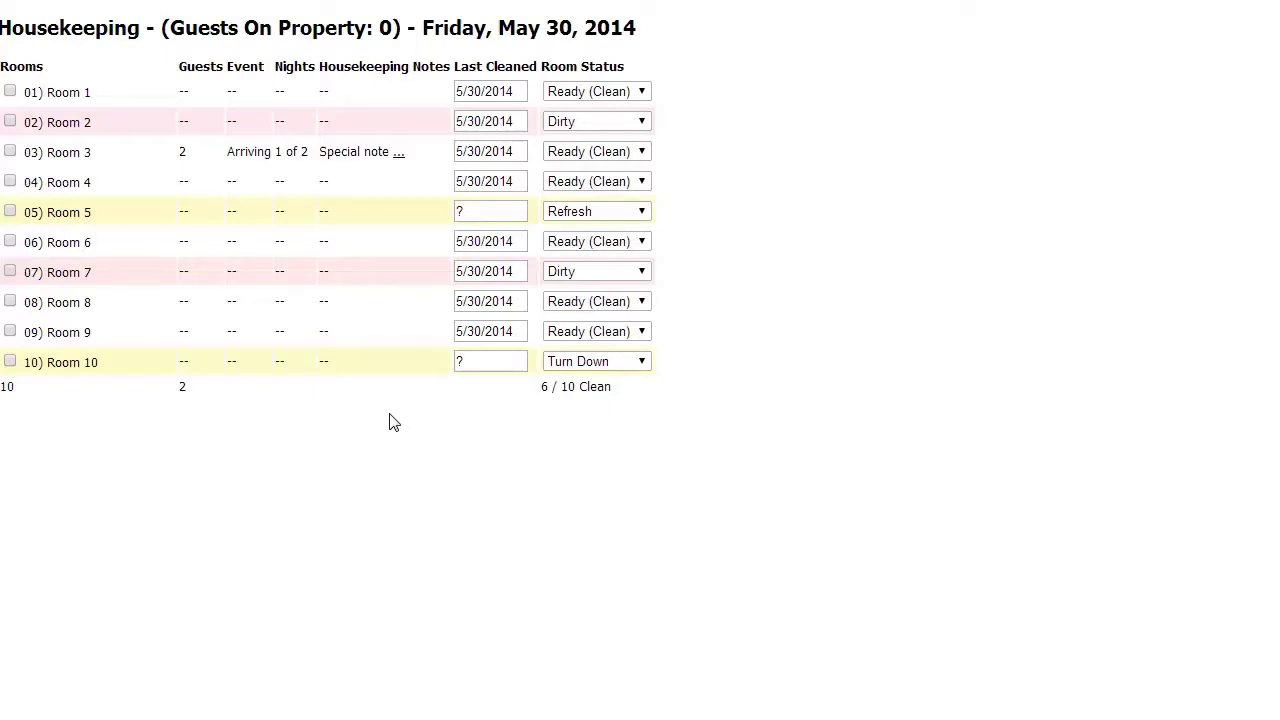
pyautogui.click(10, 121)
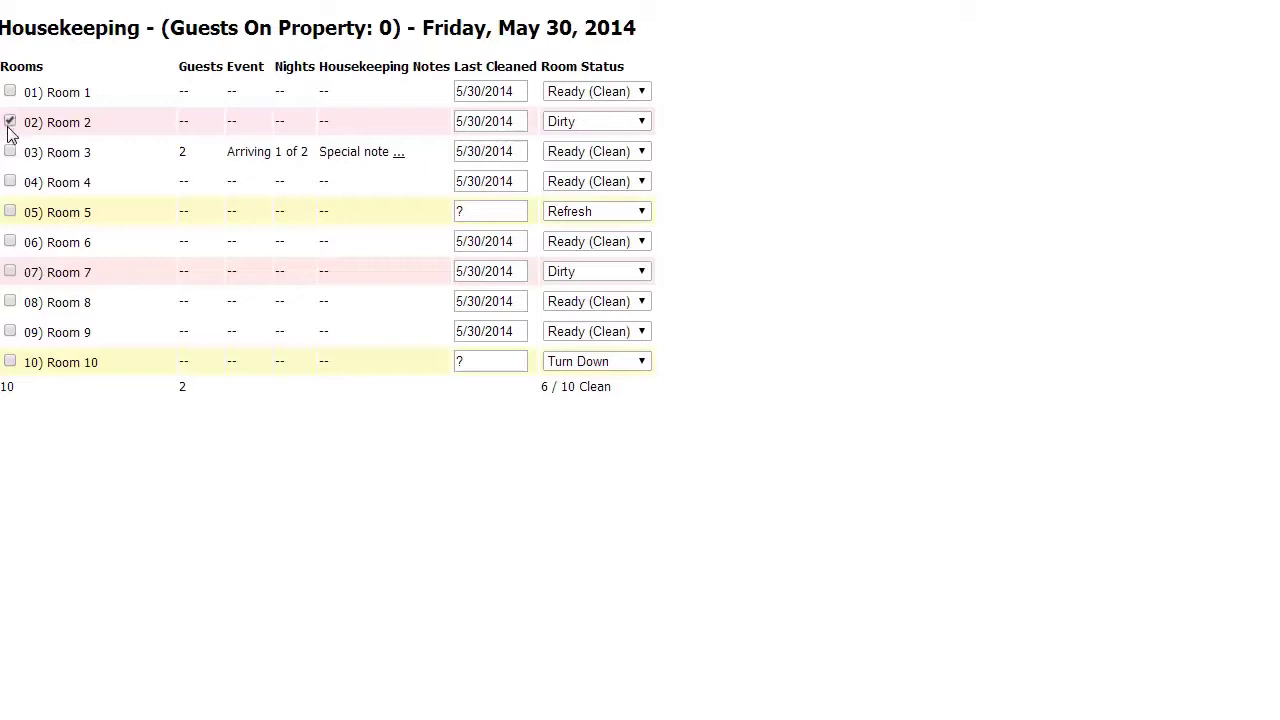
pyautogui.click(10, 272)
pyautogui.click(10, 212)
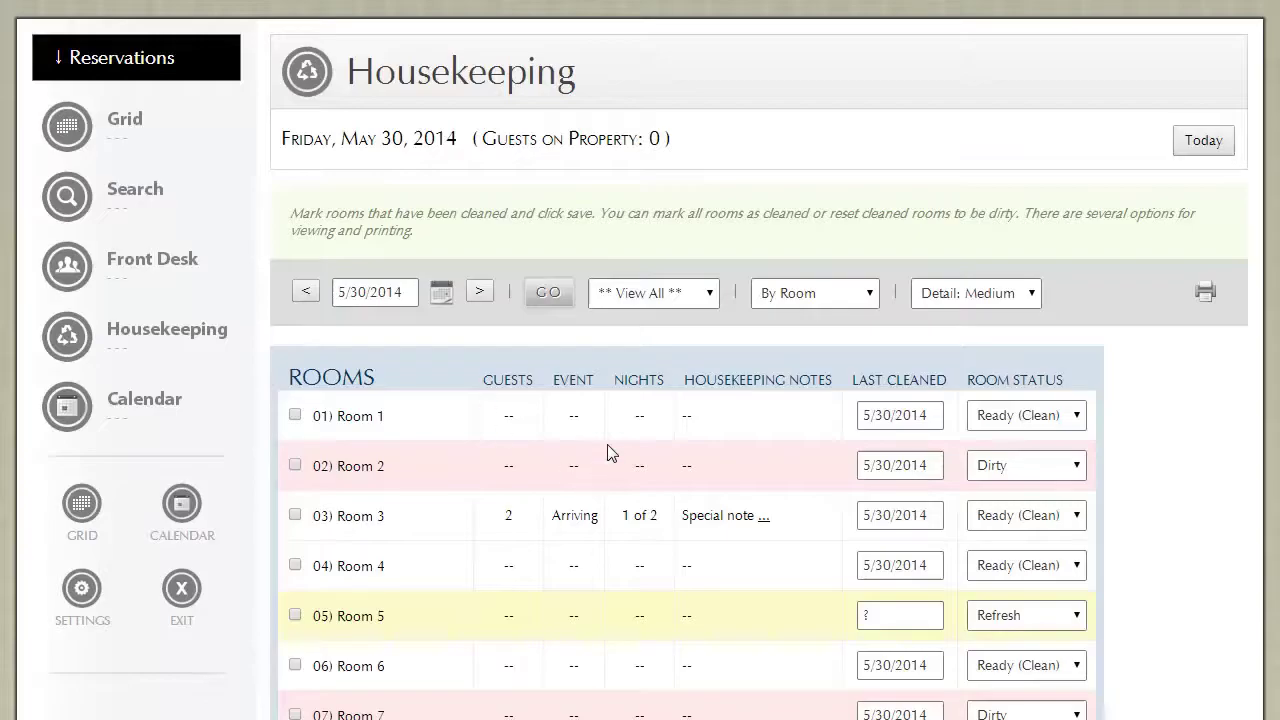
# - Mark Rooms 2, 5, 7 and 10 as cleaned in the housekeeping list and save
pyautogui.scroll(-1, 606, 449)
pyautogui.scroll(-1, 612, 453)
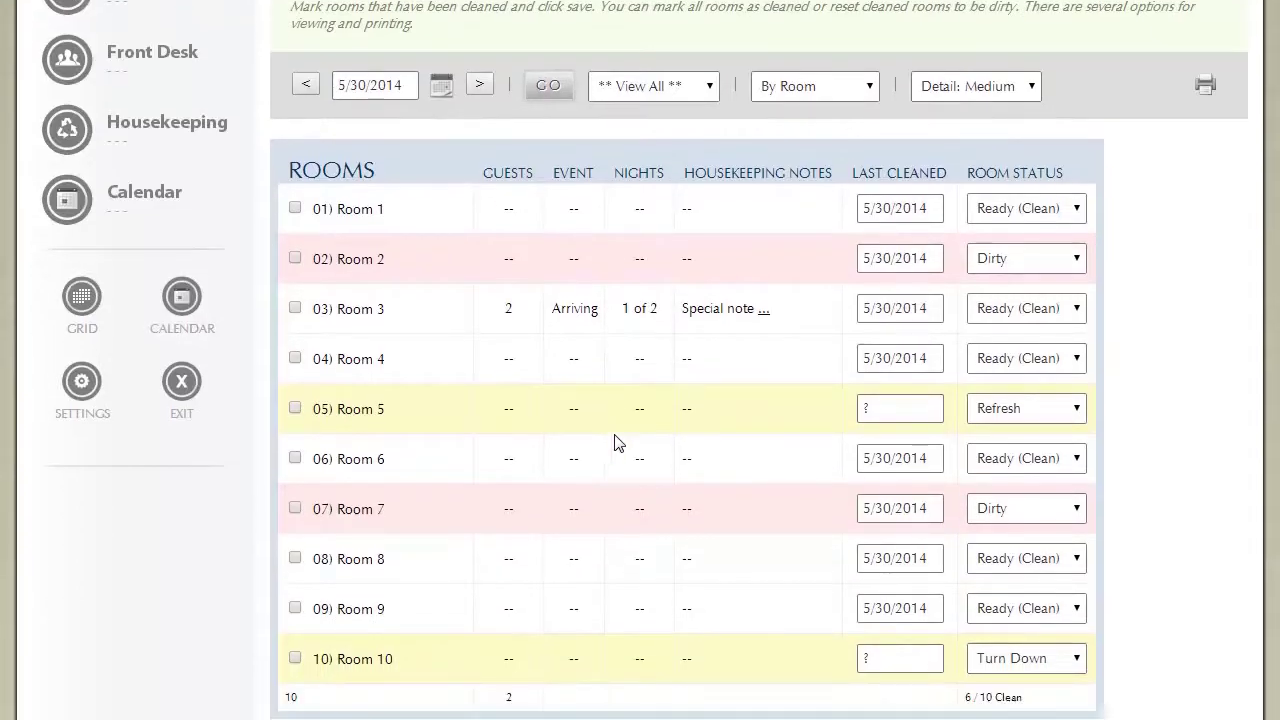
pyautogui.click(295, 258)
pyautogui.click(295, 408)
pyautogui.click(295, 508)
pyautogui.click(295, 658)
pyautogui.scroll(-1, 338, 608)
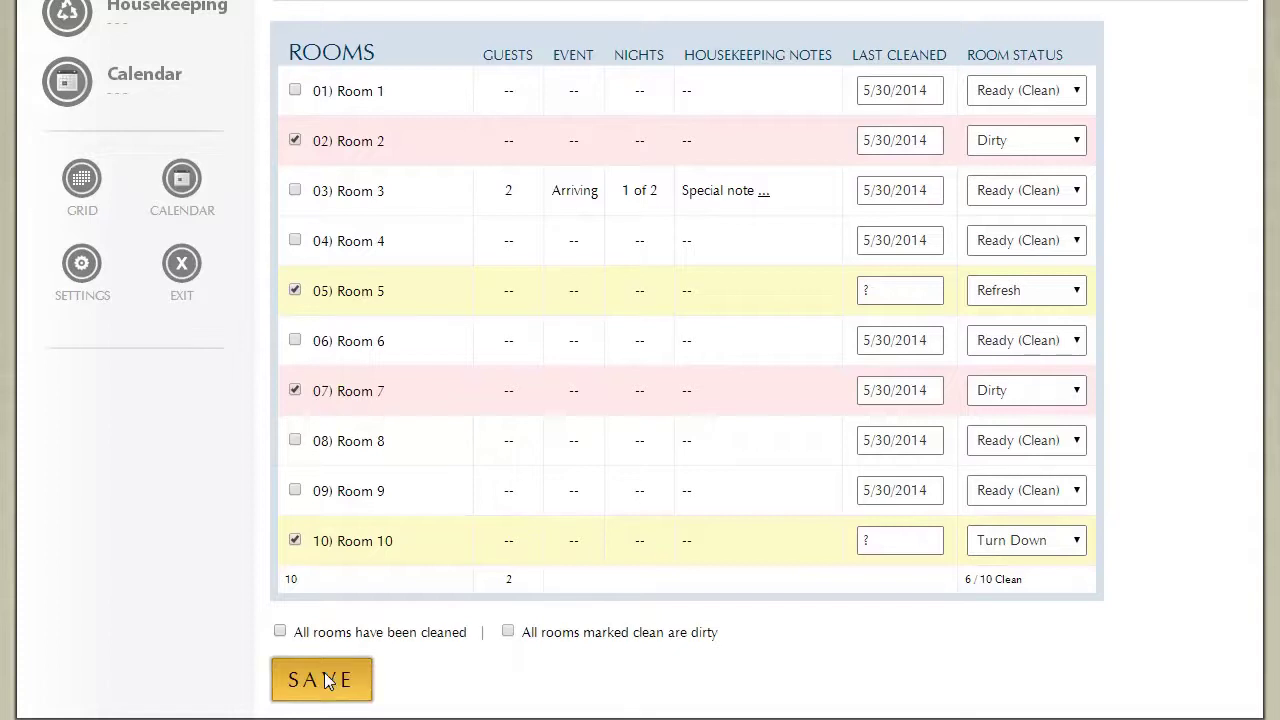
pyautogui.click(328, 680)
# - Open the full housekeeping note for Room 3's reservation and save it without edits
pyautogui.scroll(-2, 560, 520)
pyautogui.scroll(-1, 560, 440)
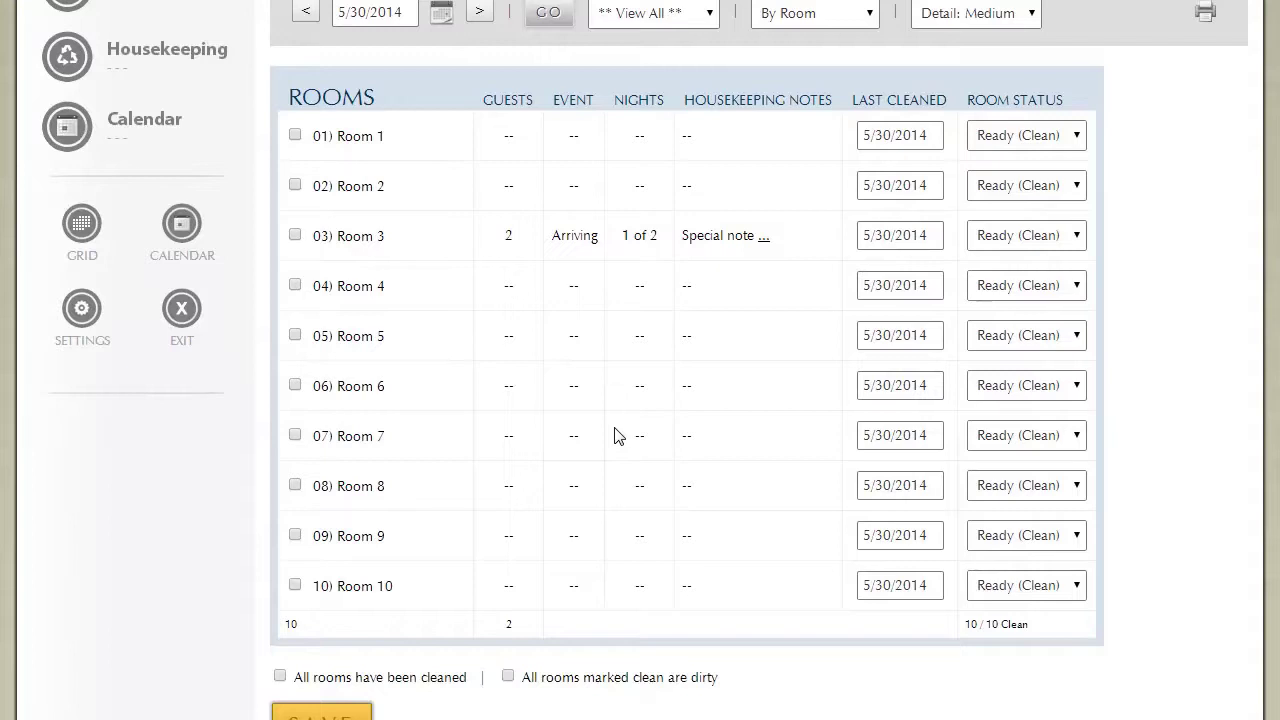
pyautogui.click(766, 249)
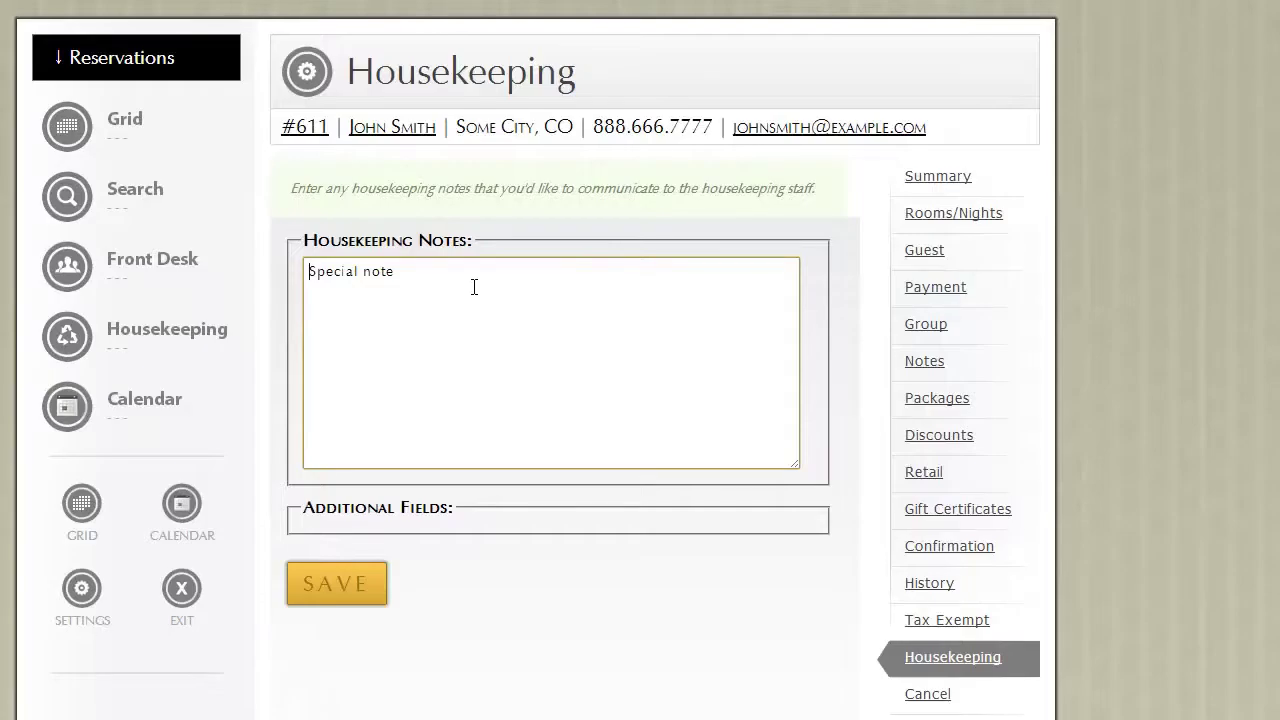
pyautogui.click(336, 583)
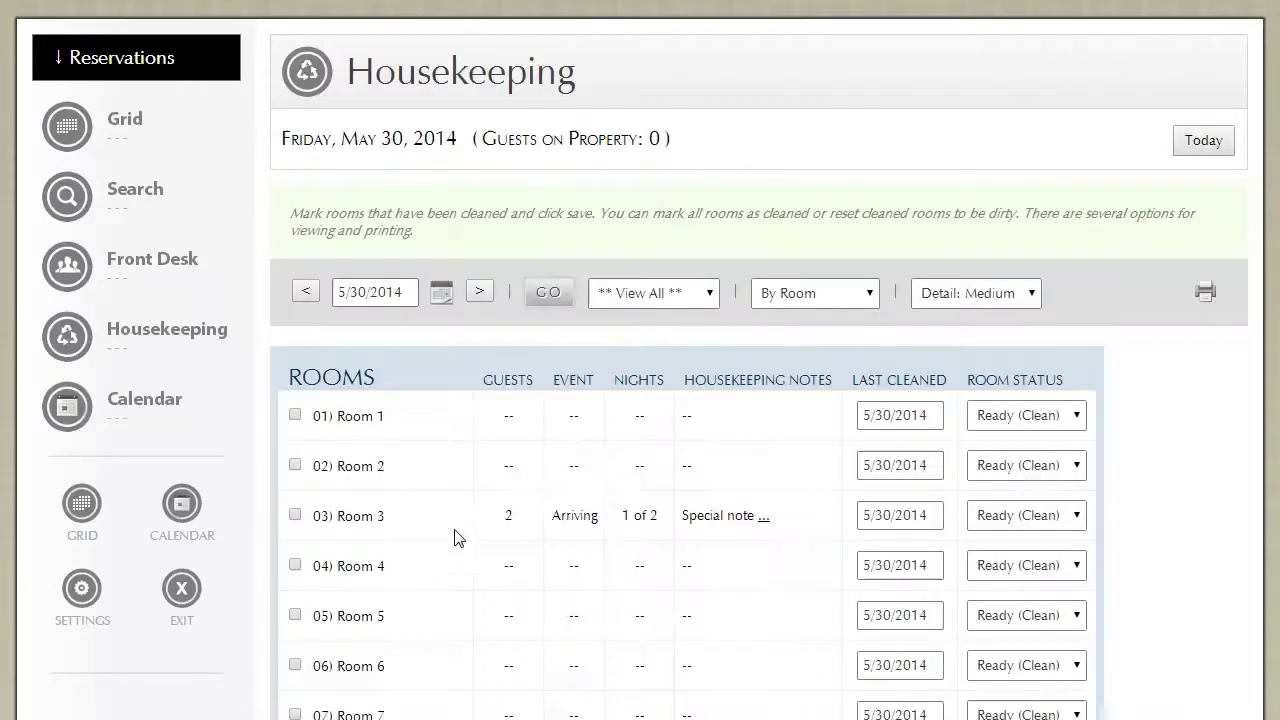
# - Set Room 6's status to Dirty in the housekeeping list and save
pyautogui.scroll(-3, 740, 450)
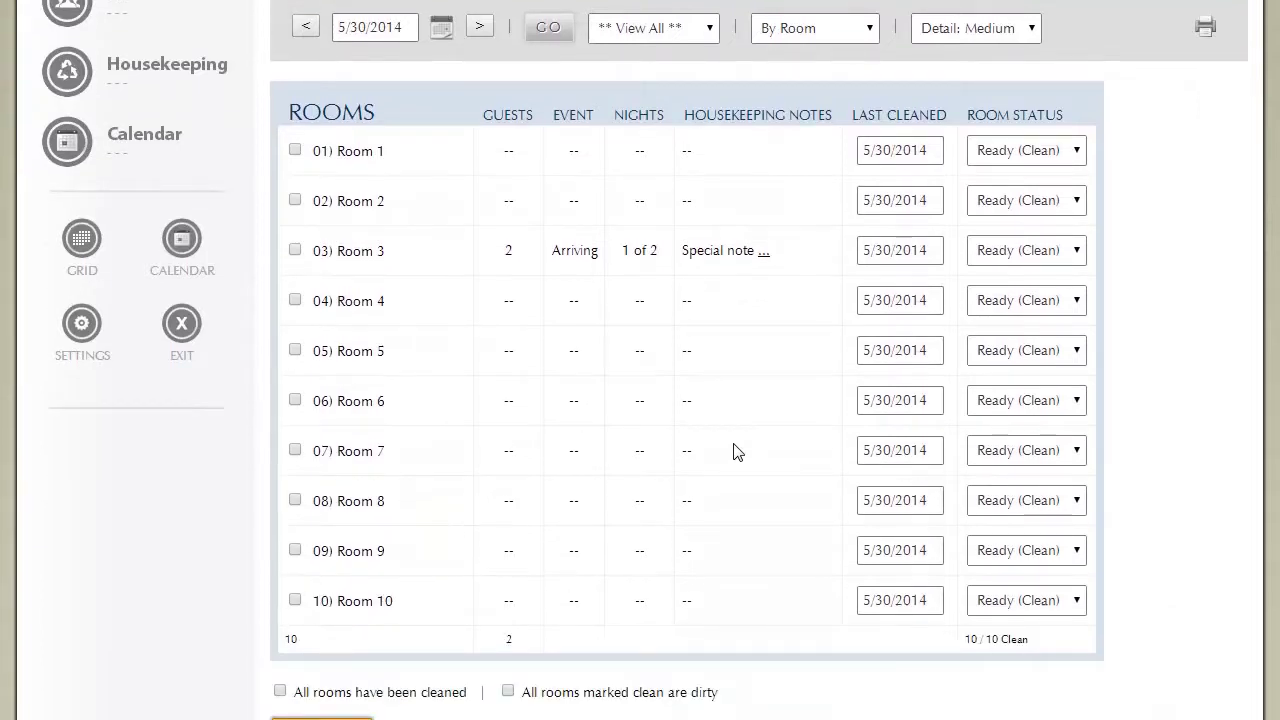
pyautogui.click(1012, 400)
pyautogui.click(992, 458)
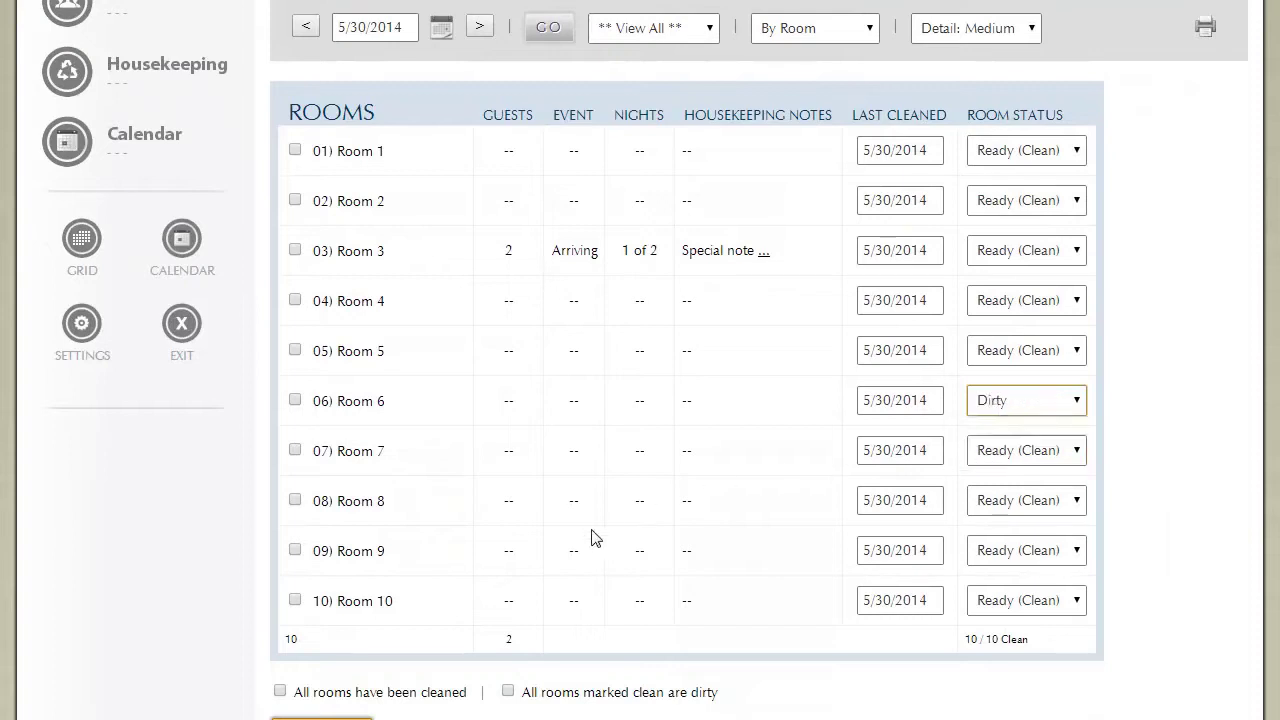
pyautogui.scroll(-1, 560, 528)
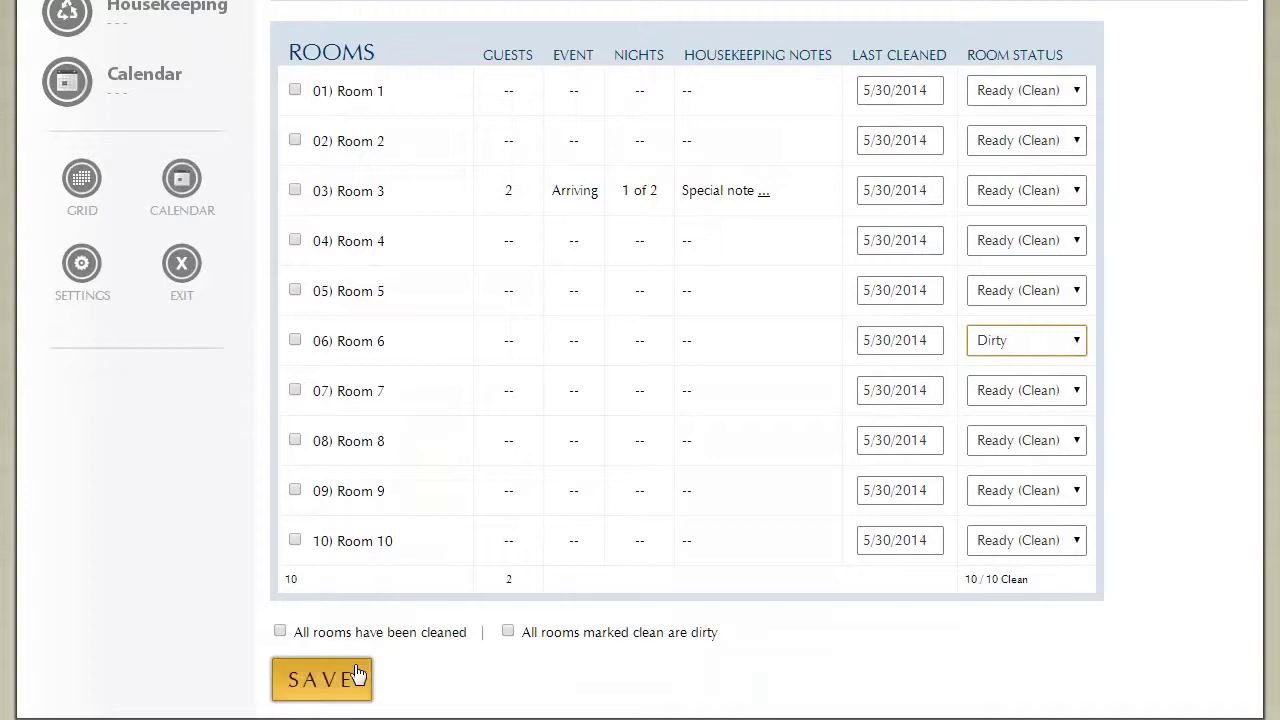
pyautogui.click(329, 686)
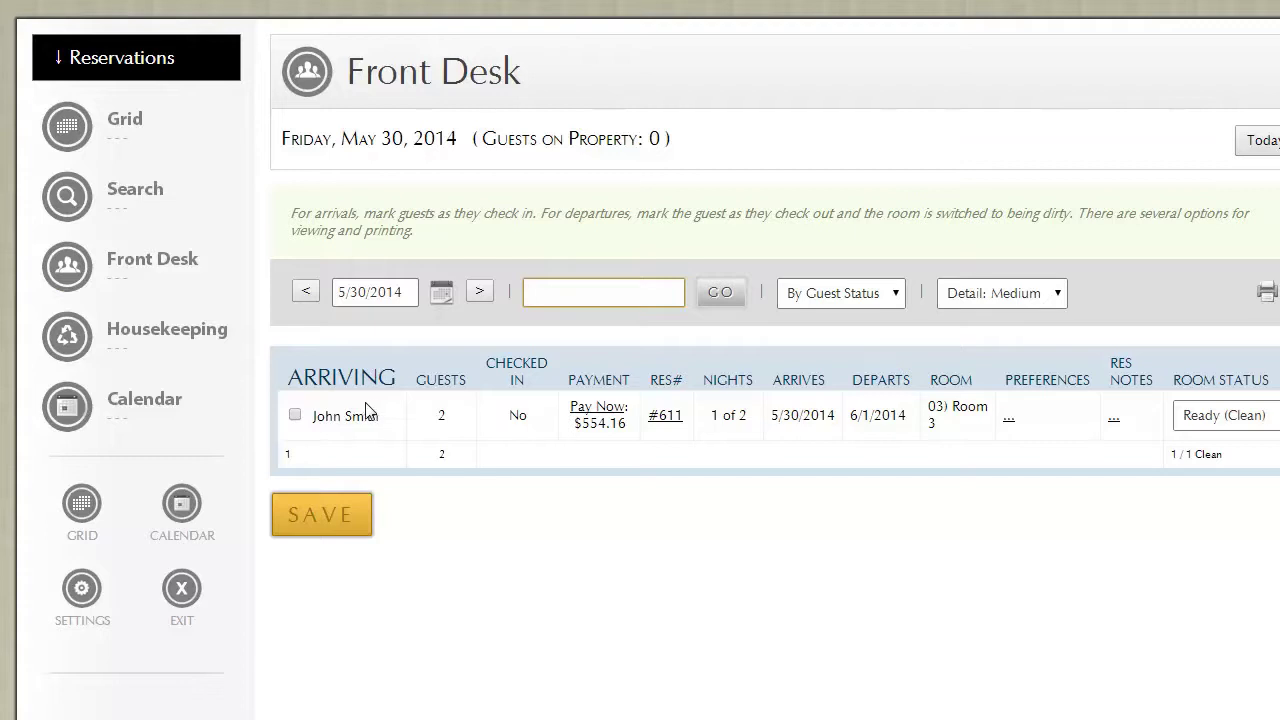
# - Return to the Housekeeping page and review the statuses in the room list
pyautogui.click(180, 346)
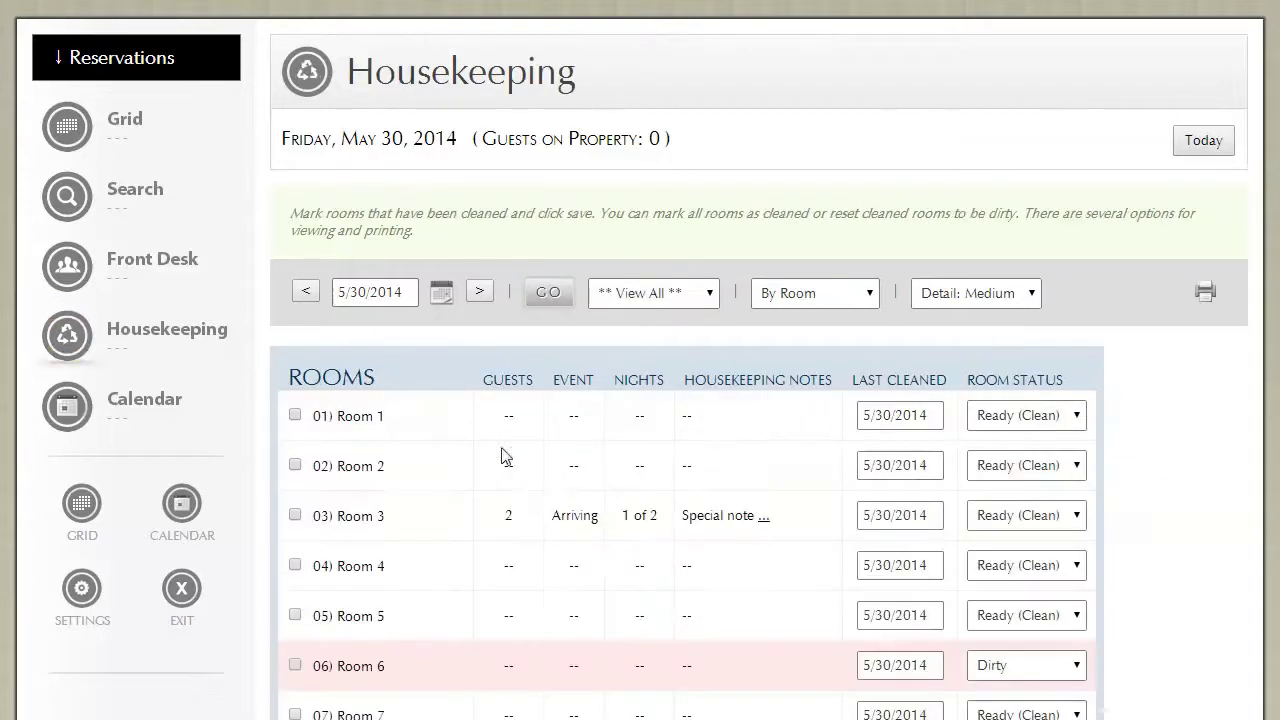
pyautogui.scroll(-2, 653, 517)
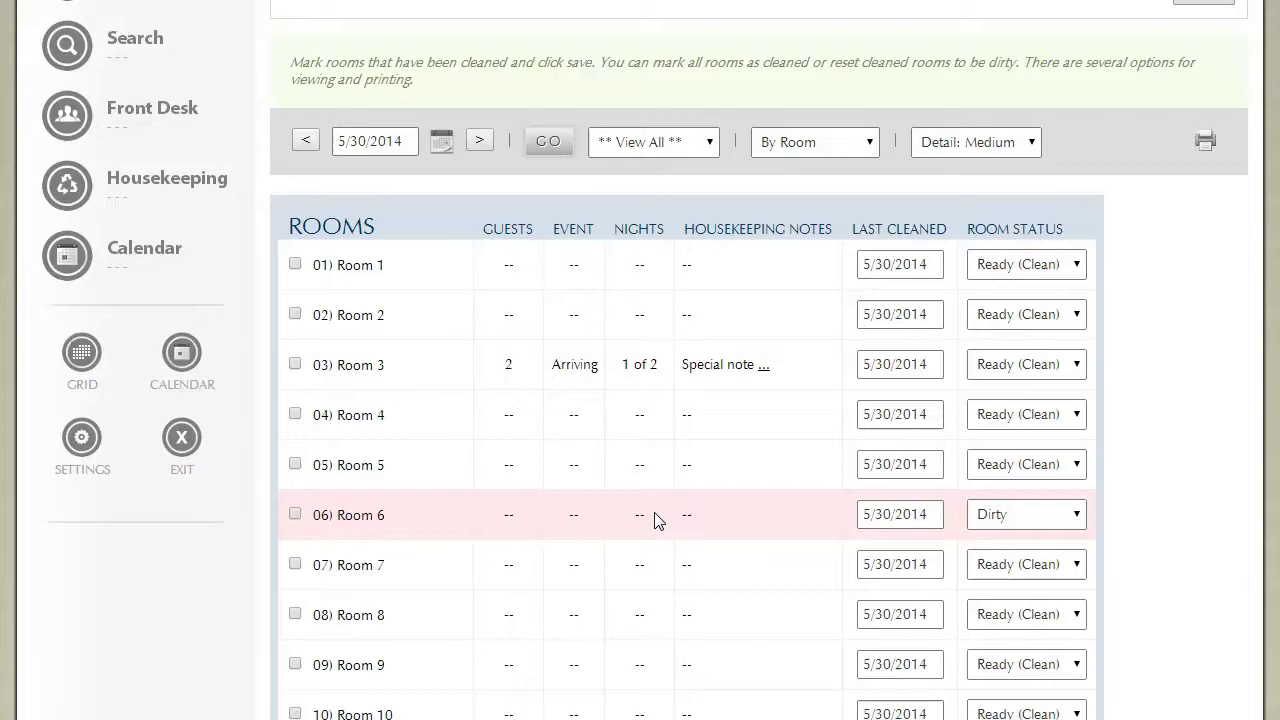
pyautogui.scroll(-3, 657, 518)
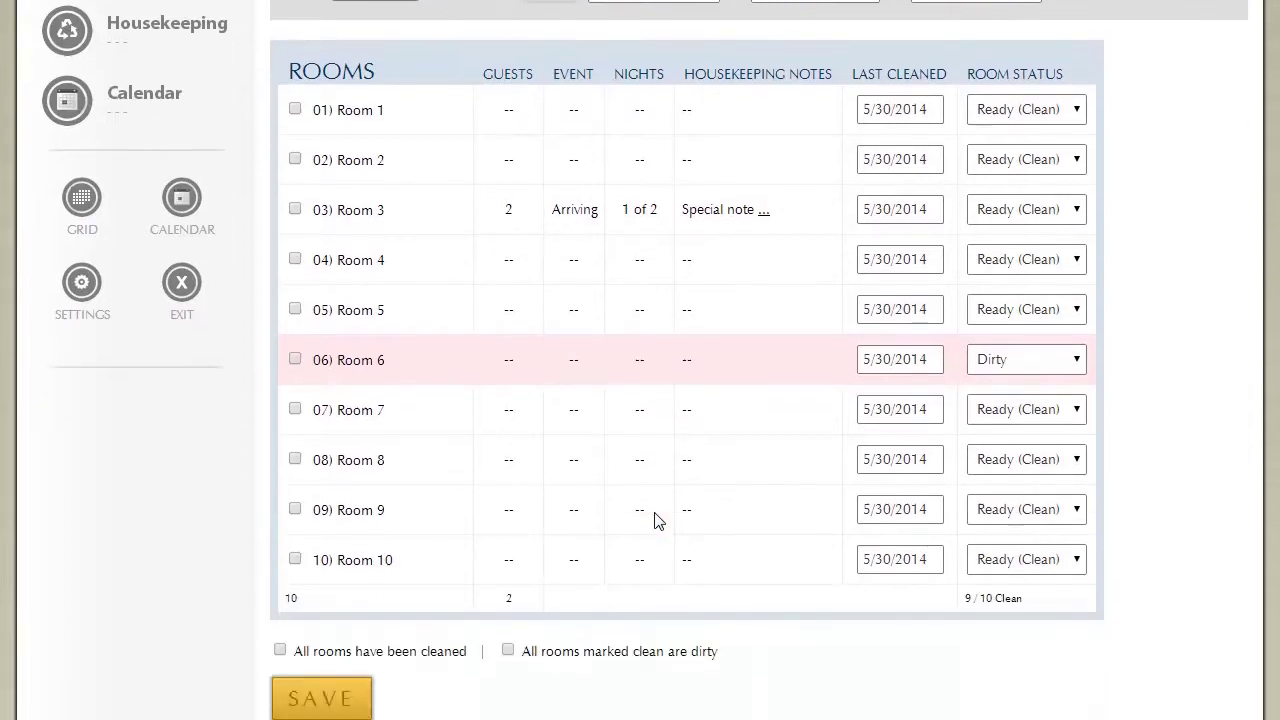
# - Mark all clean rooms as dirty at once in the housekeeping list and save
pyautogui.scroll(5, 657, 518)
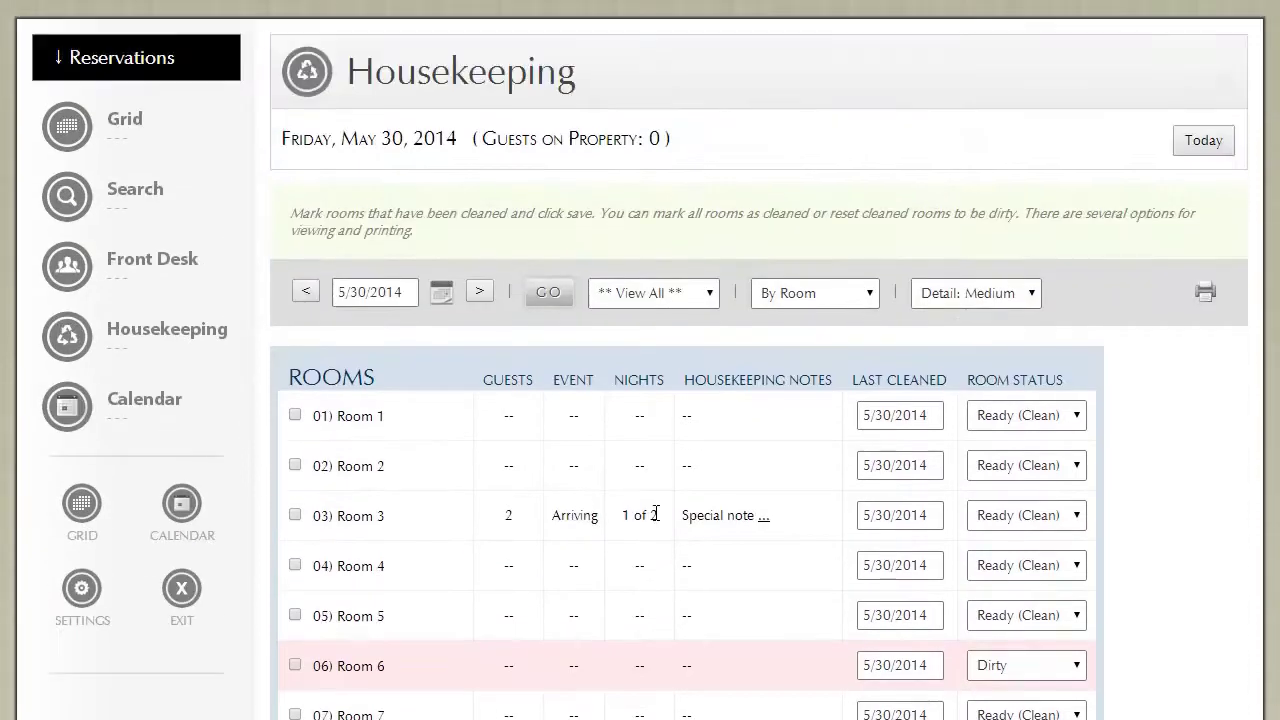
pyautogui.scroll(-5, 657, 518)
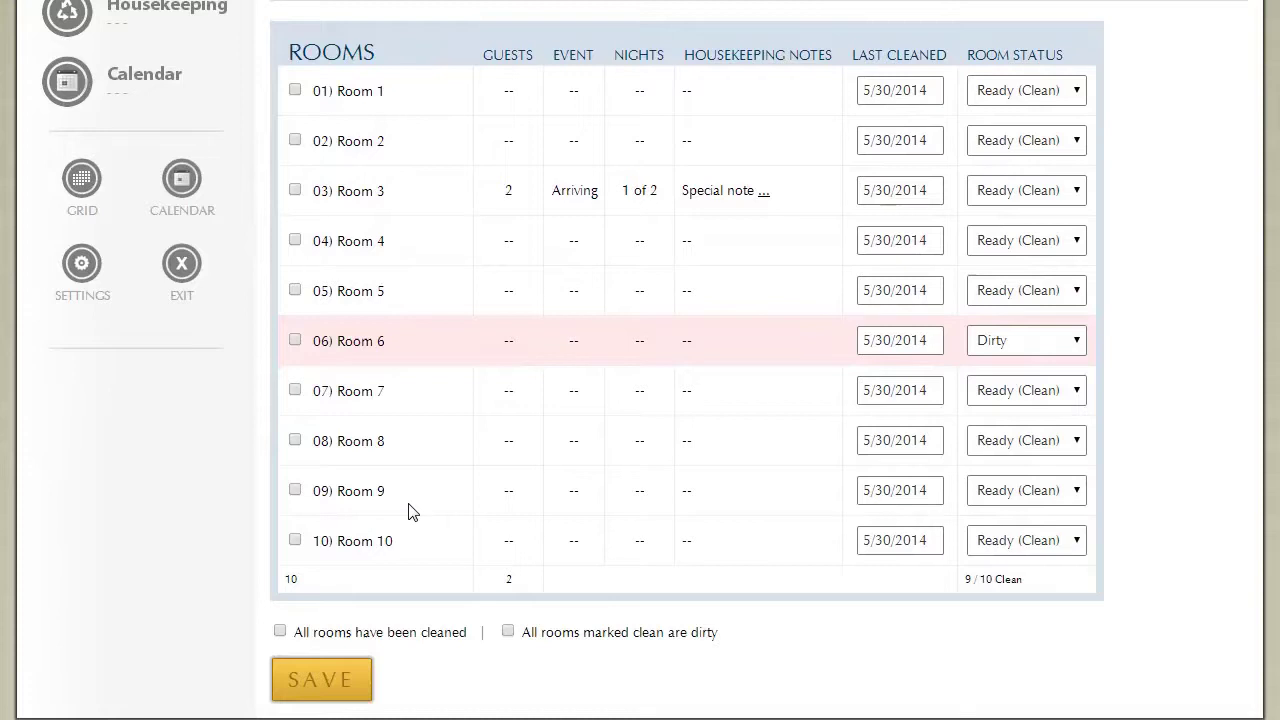
pyautogui.click(508, 632)
pyautogui.click(360, 680)
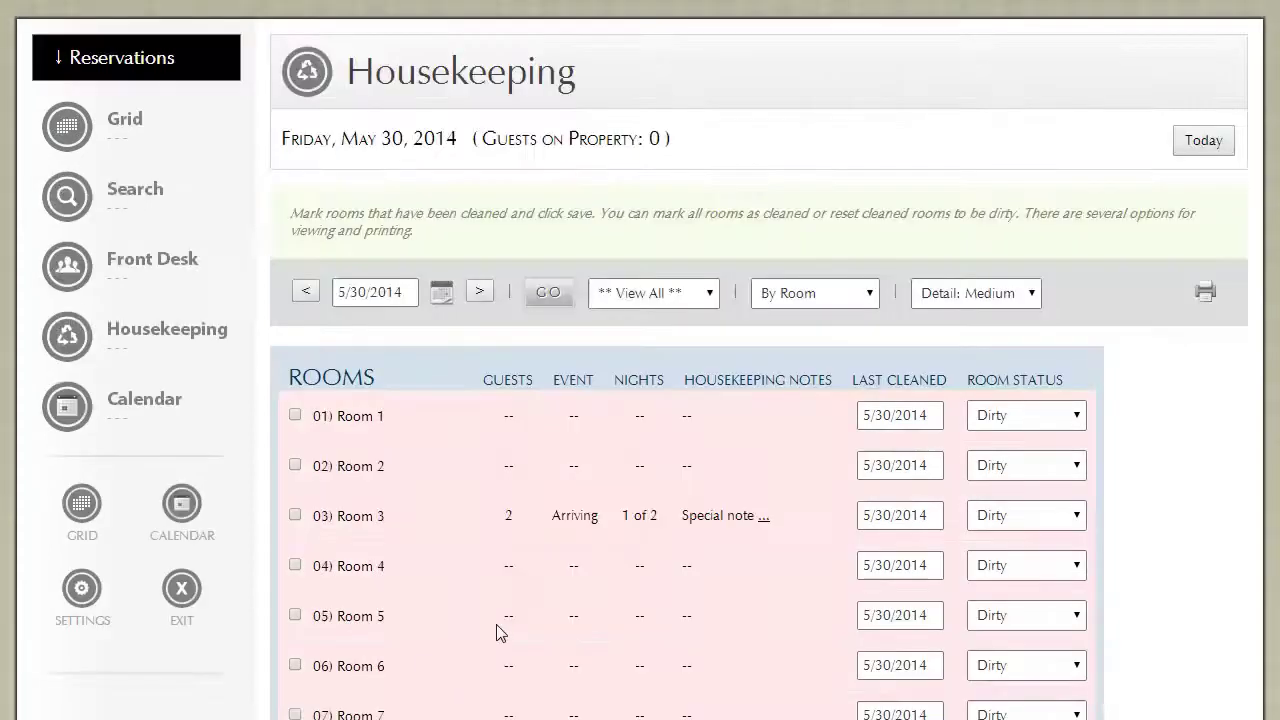
# - Mark all rooms as having been cleaned at once in the housekeeping list and save
pyautogui.scroll(-1, 520, 617)
pyautogui.scroll(-2, 520, 617)
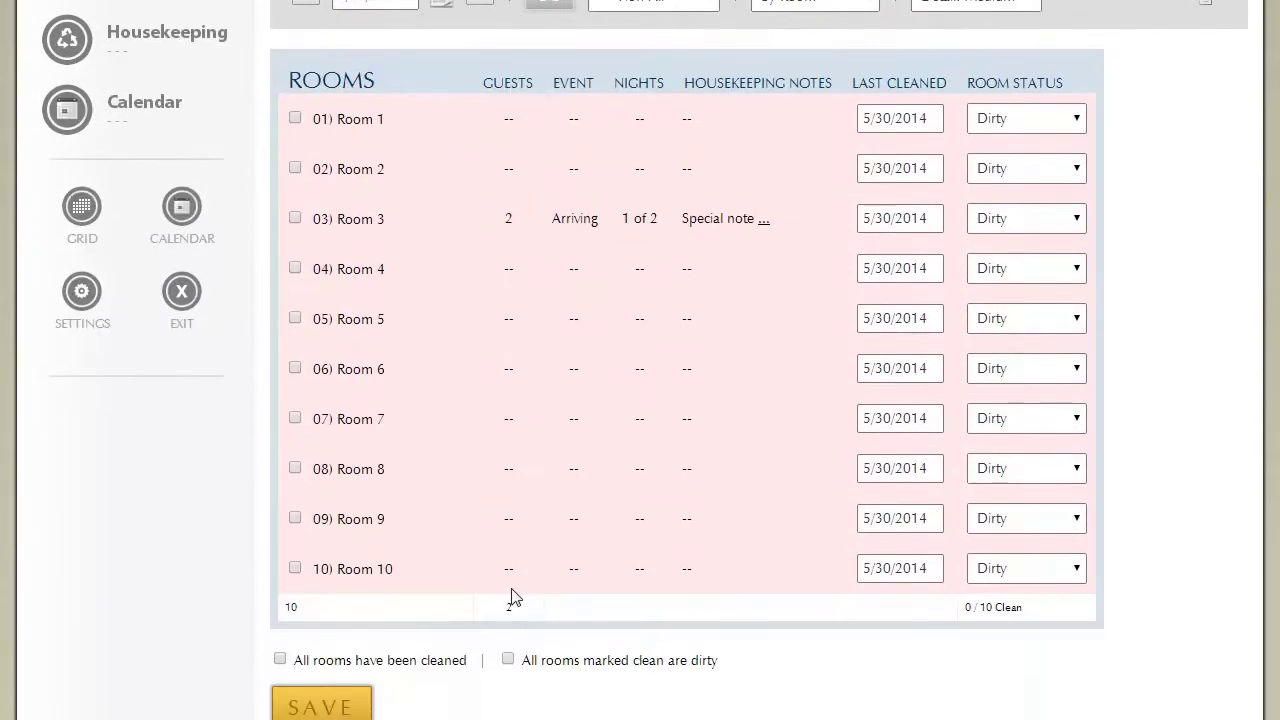
pyautogui.click(282, 661)
pyautogui.scroll(-1, 305, 652)
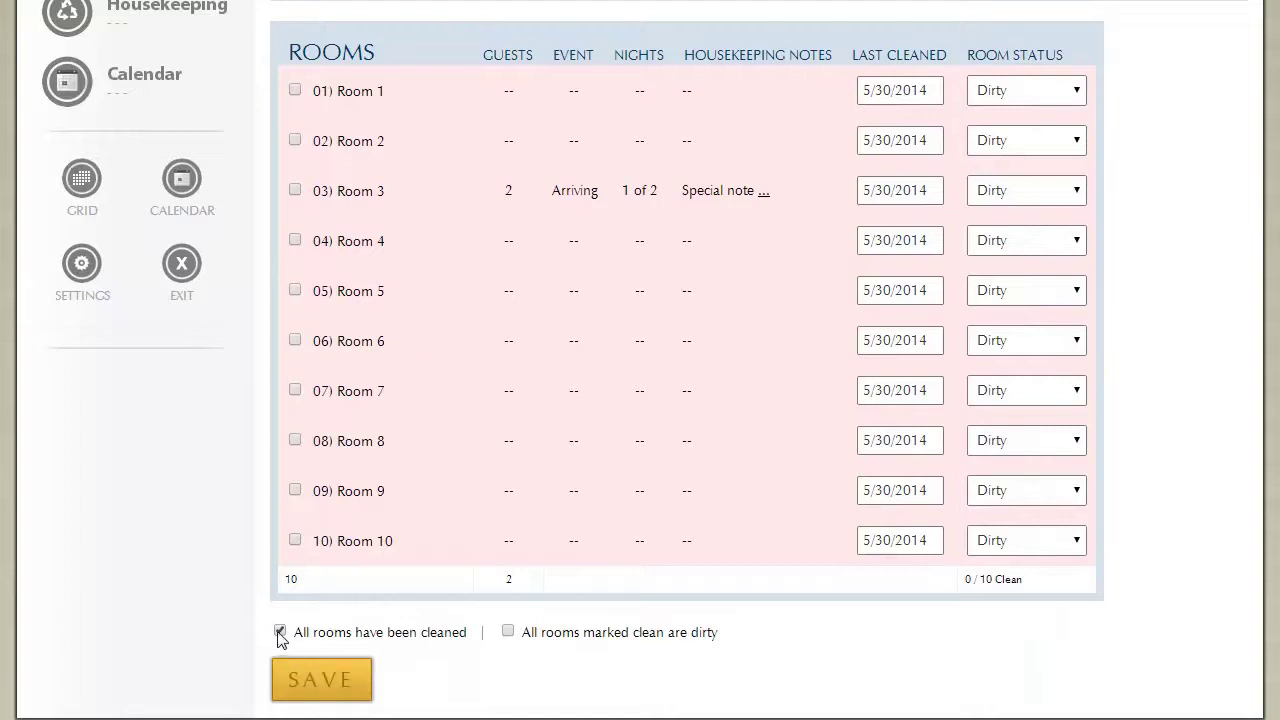
pyautogui.click(306, 680)
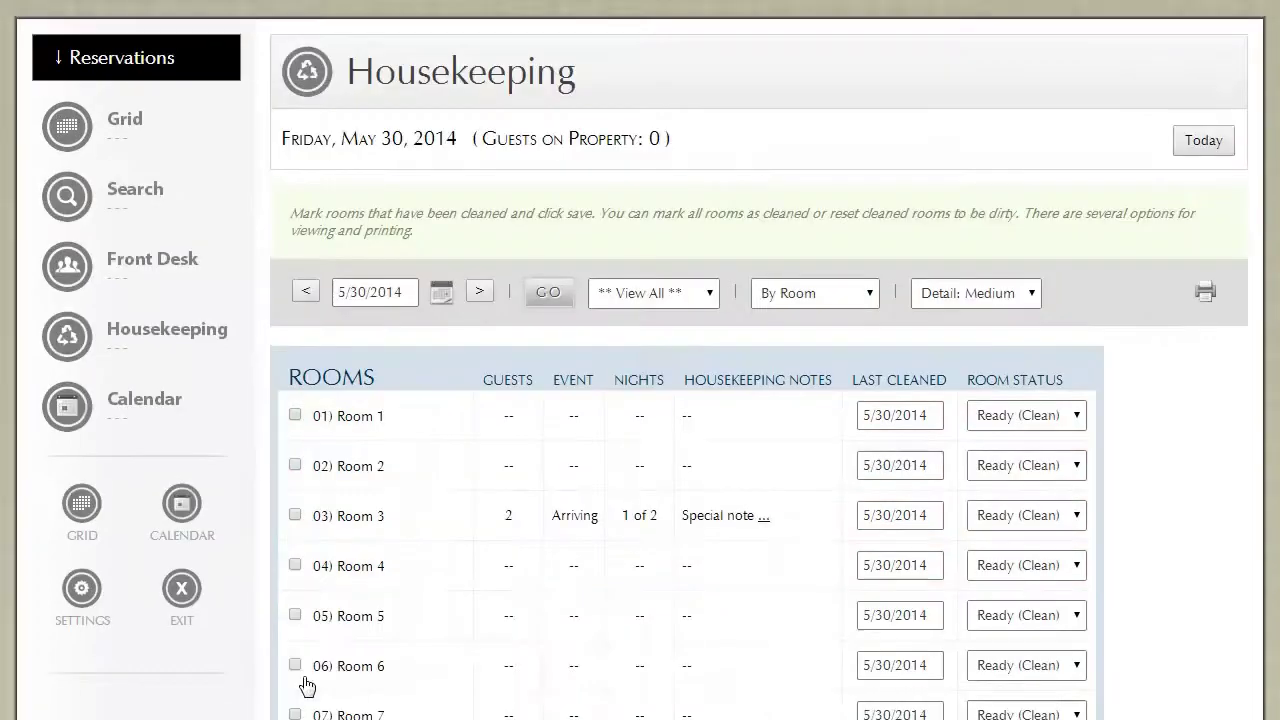
pyautogui.scroll(-3, 502, 588)
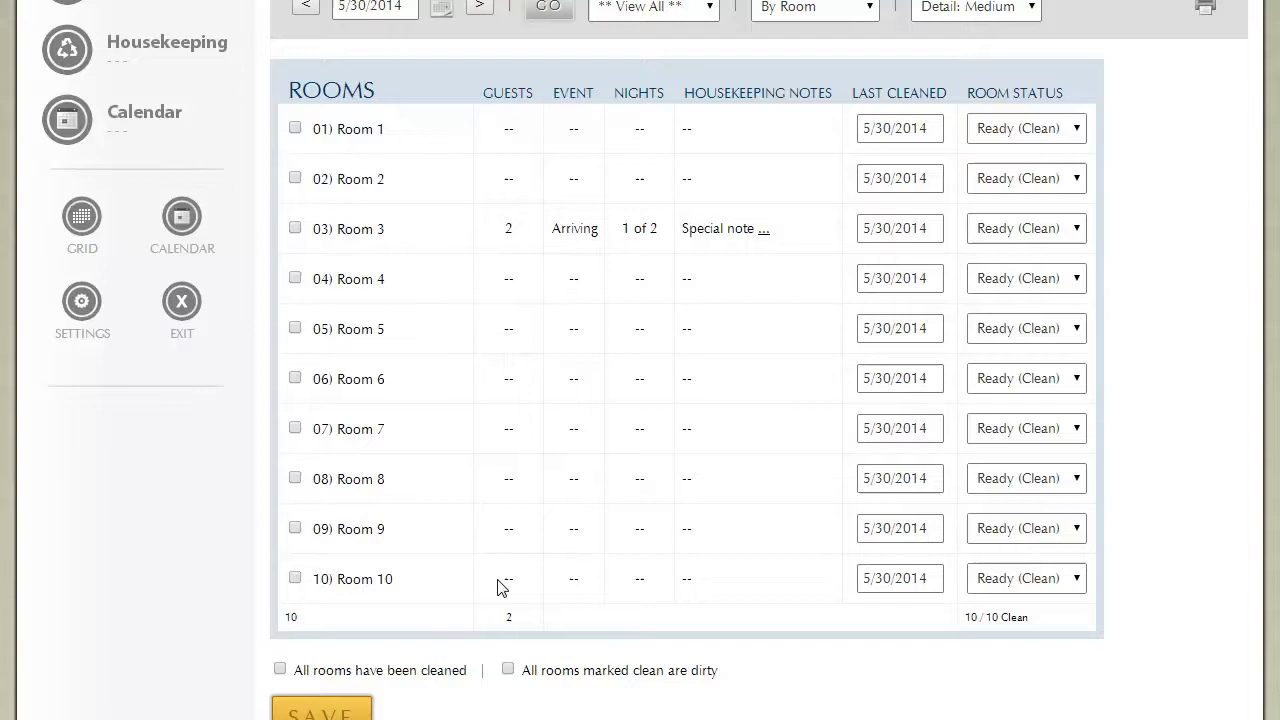
# - Set Room 2's status to Early Makeup in the housekeeping list and save
pyautogui.scroll(1, 502, 588)
pyautogui.scroll(3, 502, 588)
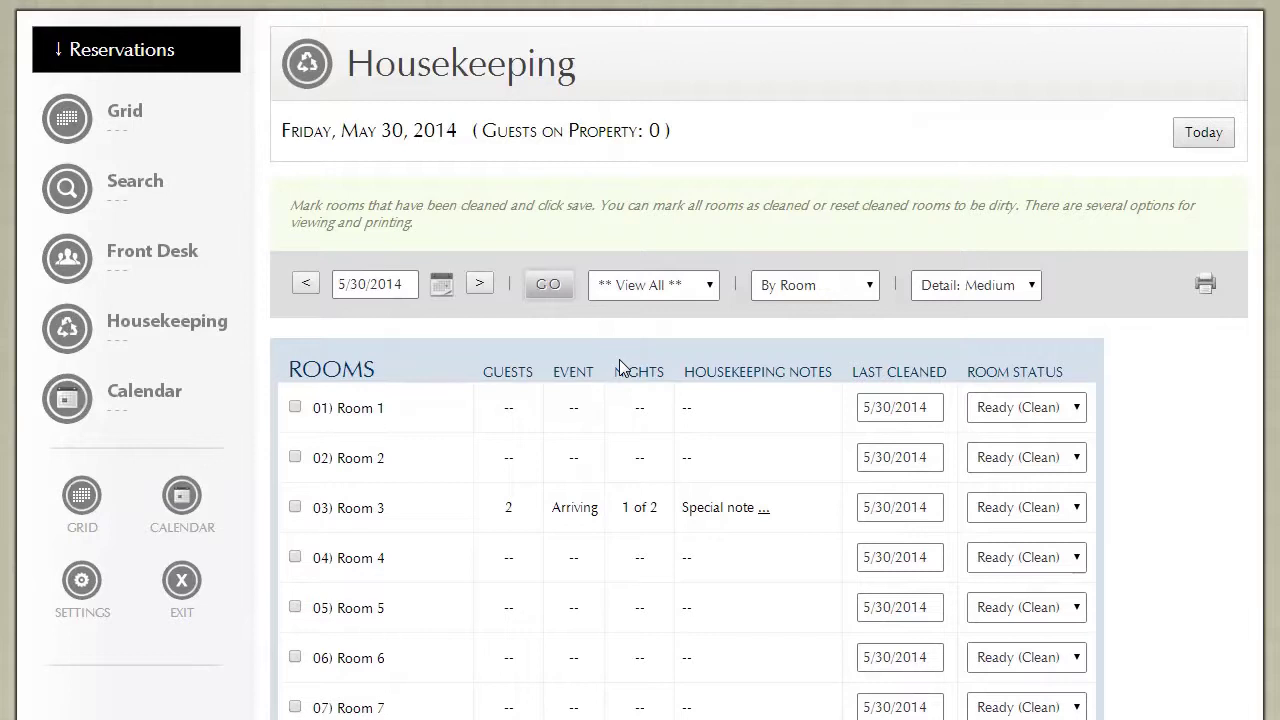
pyautogui.scroll(-1, 619, 362)
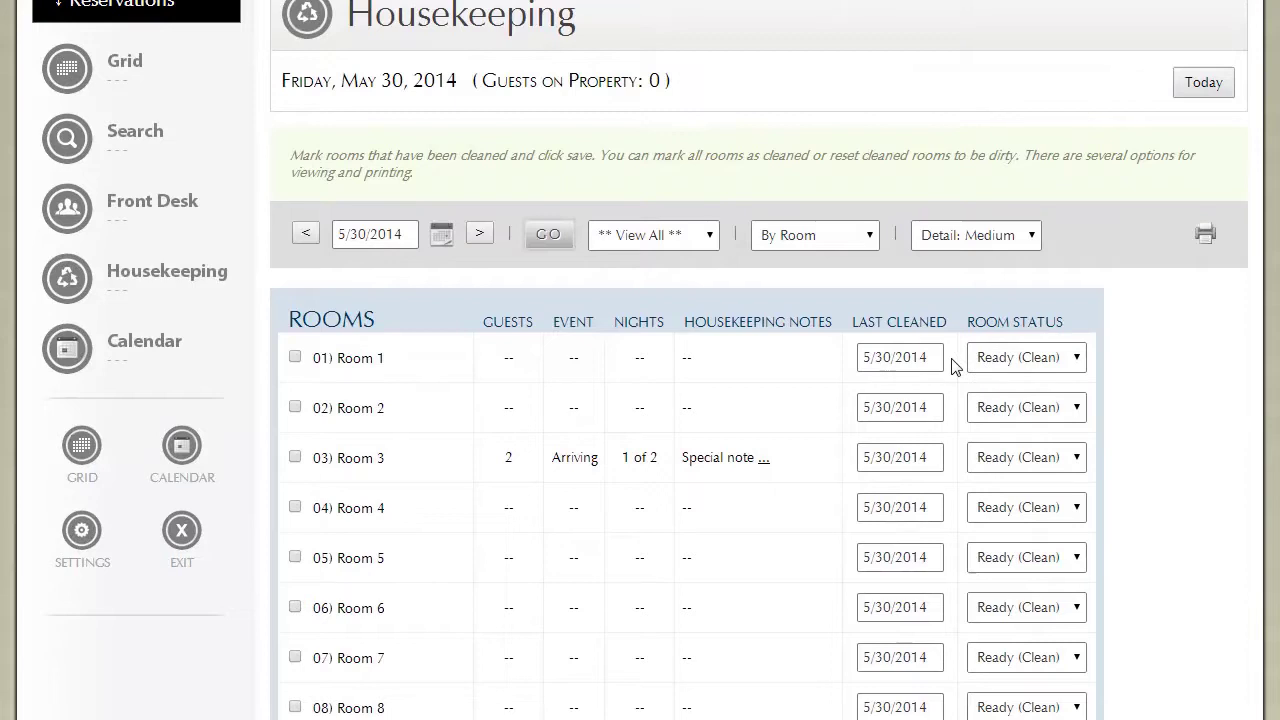
pyautogui.click(996, 420)
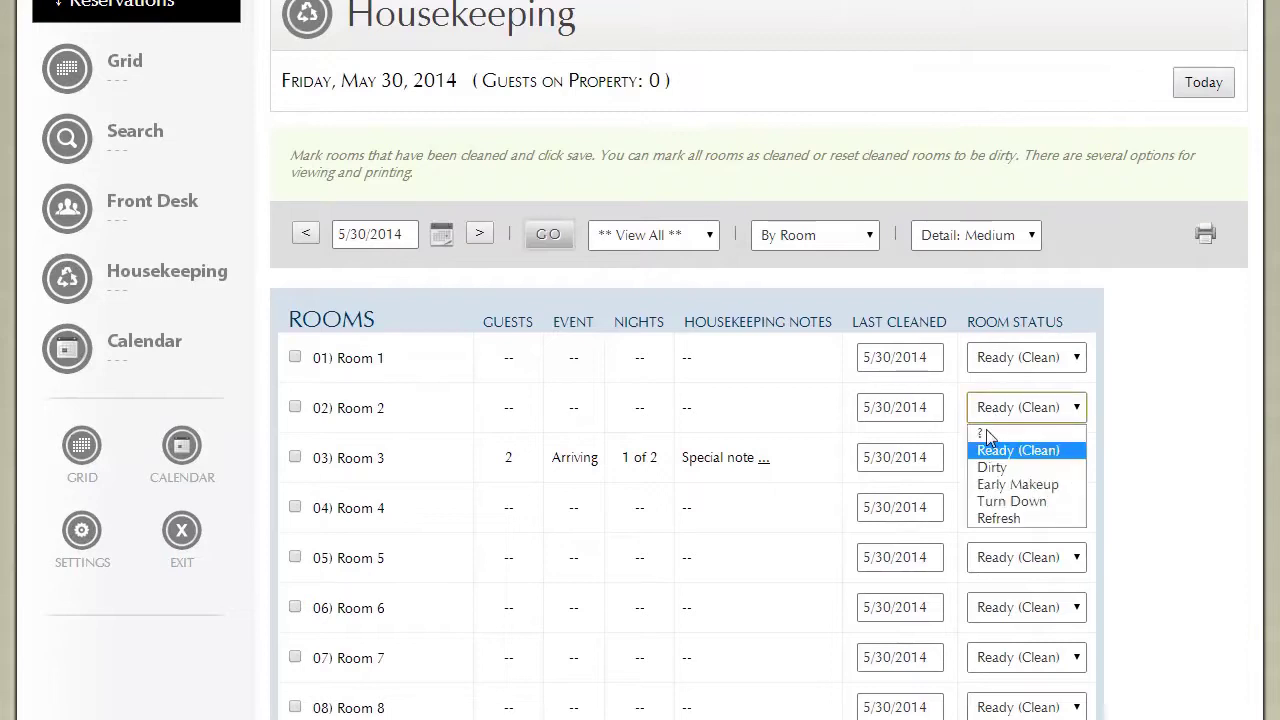
pyautogui.click(990, 483)
pyautogui.scroll(-5, 509, 626)
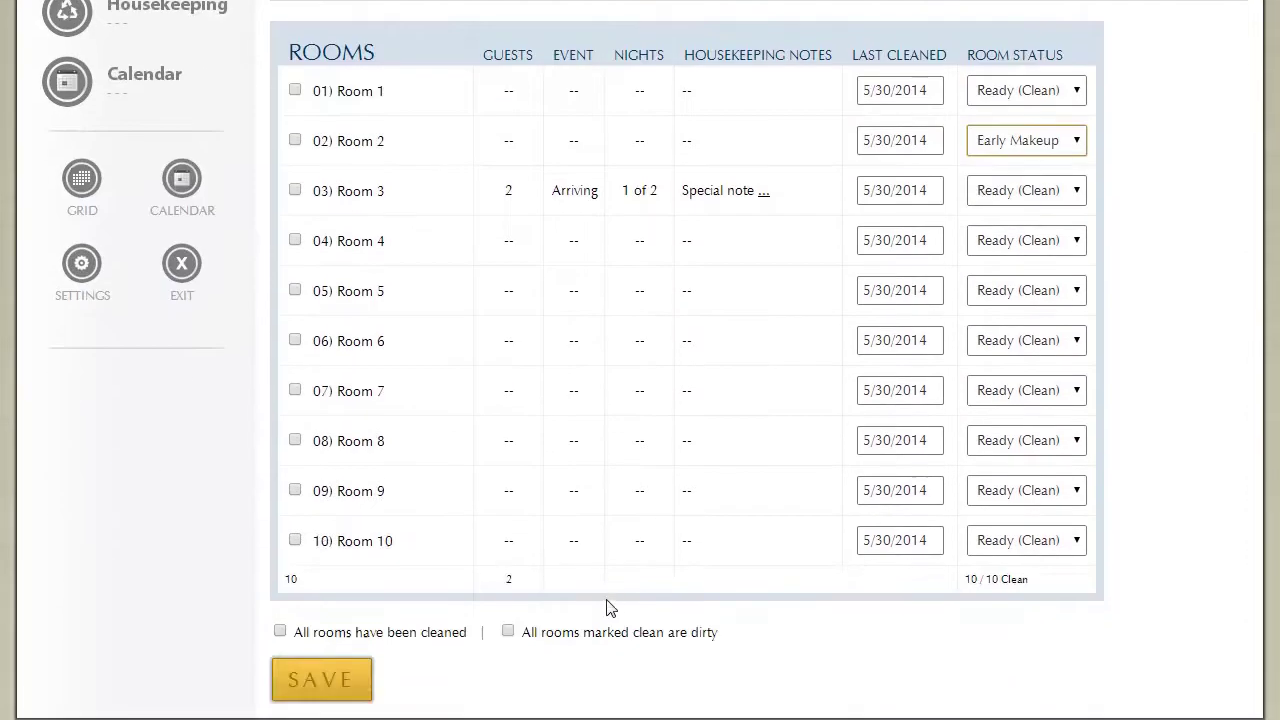
pyautogui.click(323, 677)
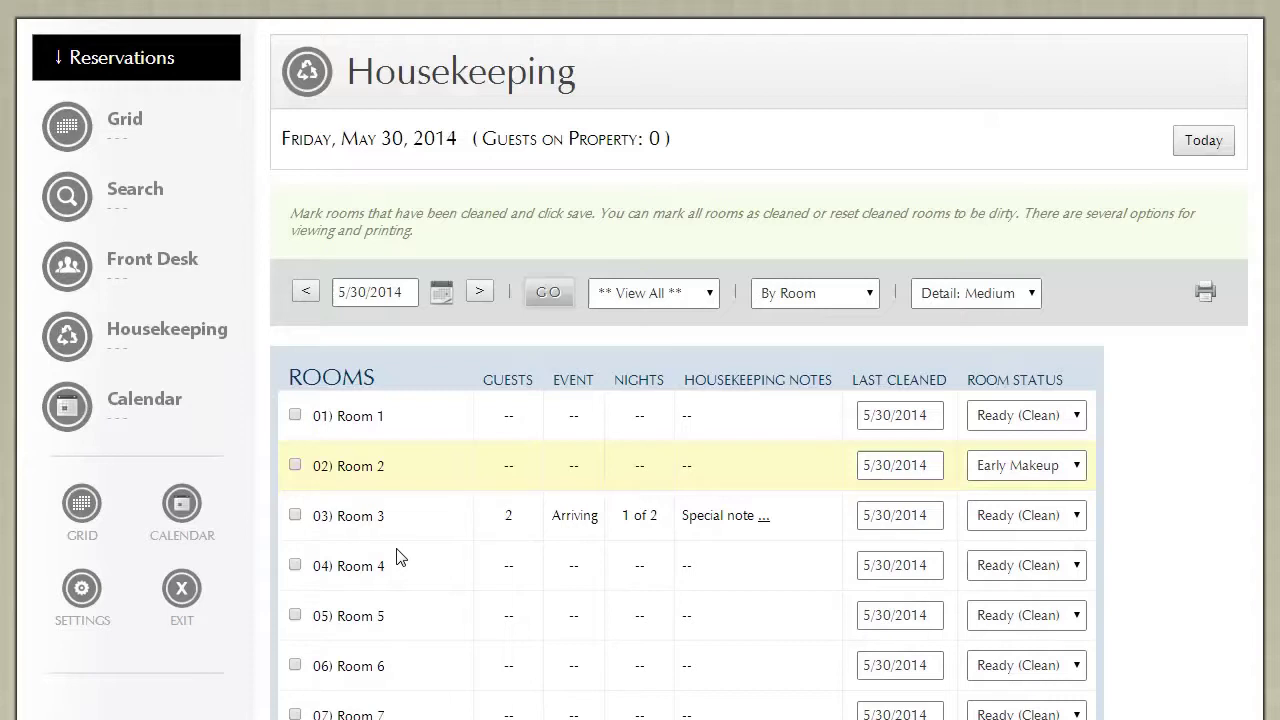
pyautogui.scroll(-3, 397, 557)
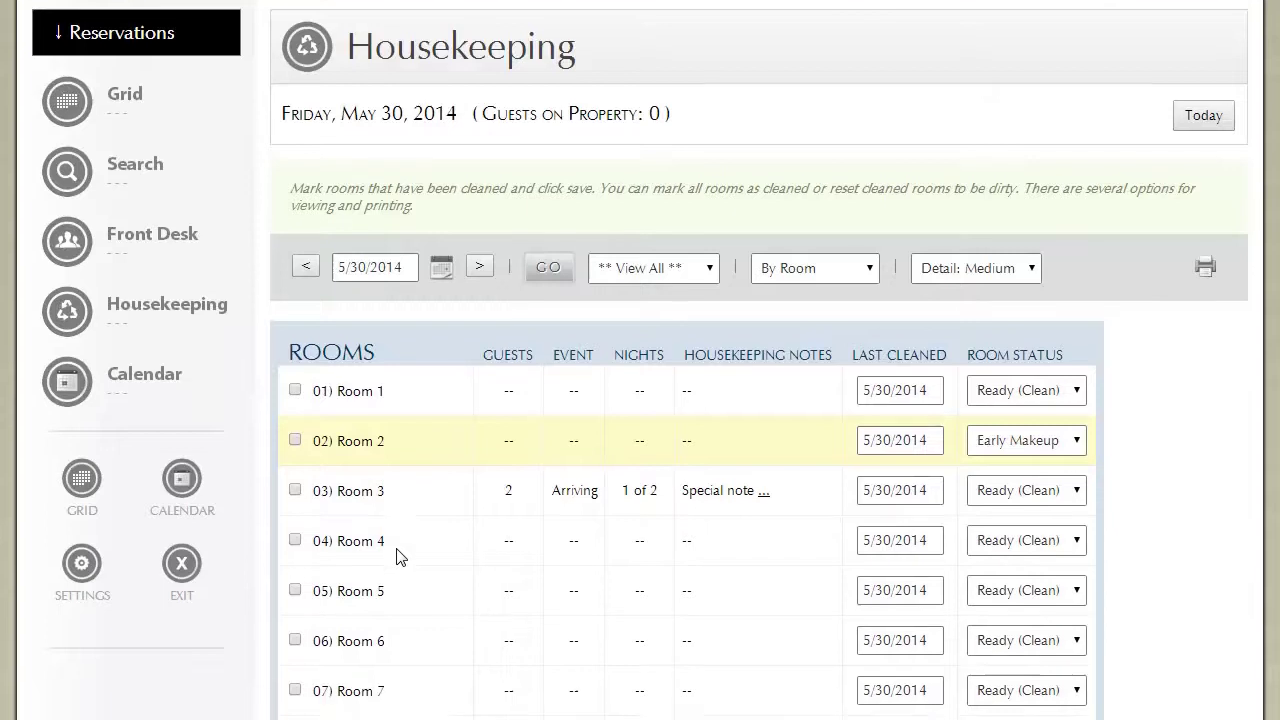